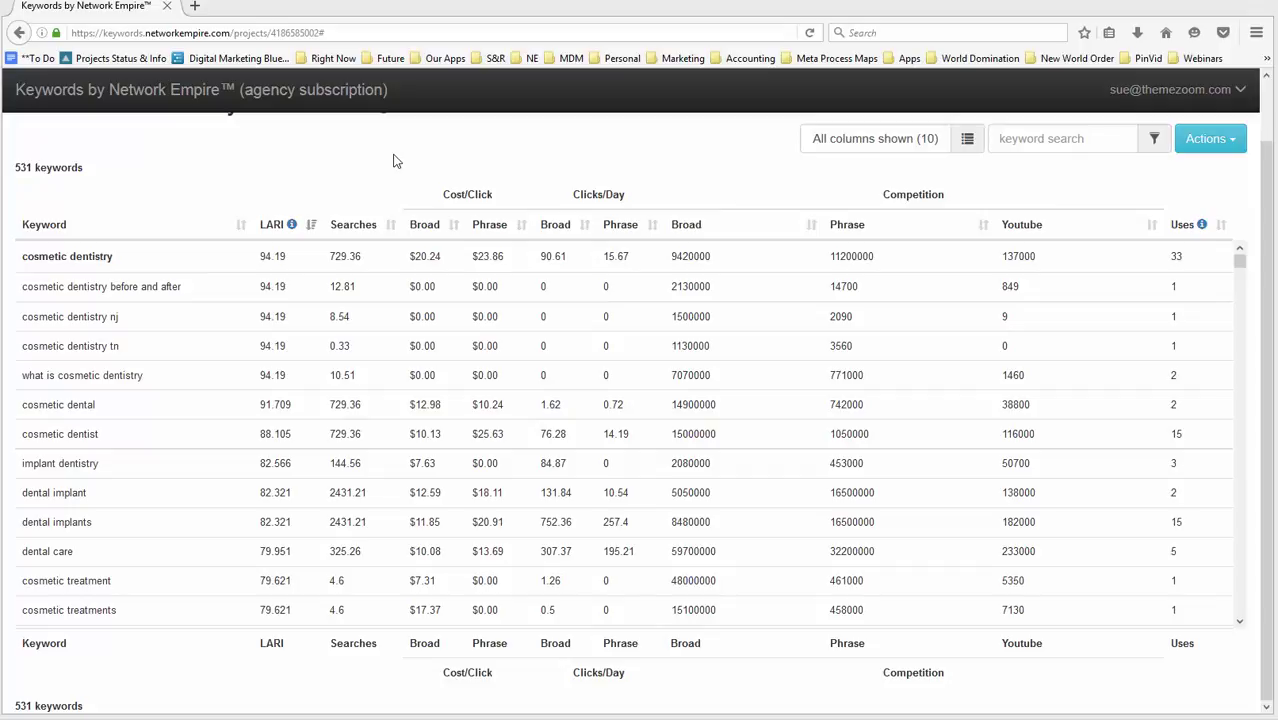
Scroll through the LARI-sorted cosmetic dentistry keyword table and back to the top.
scroll(393, 160, up, 1)
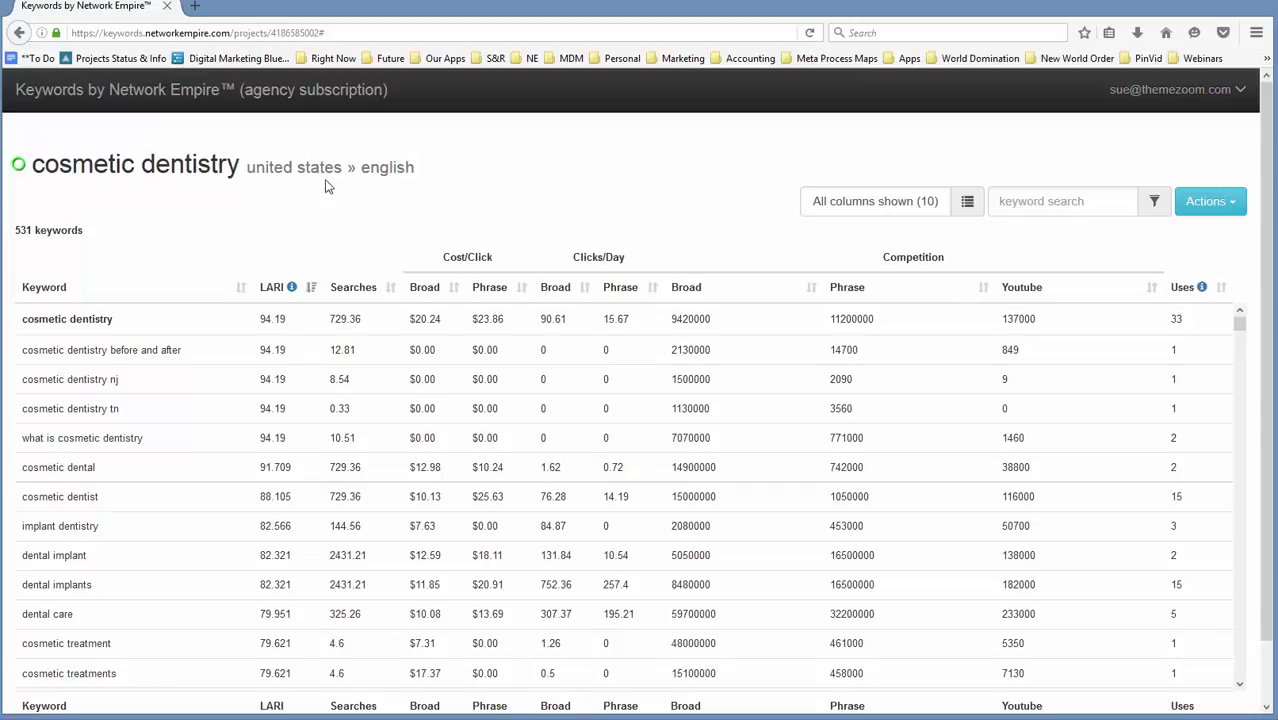
scroll(114, 368, down, 5)
scroll(114, 366, up, 5)
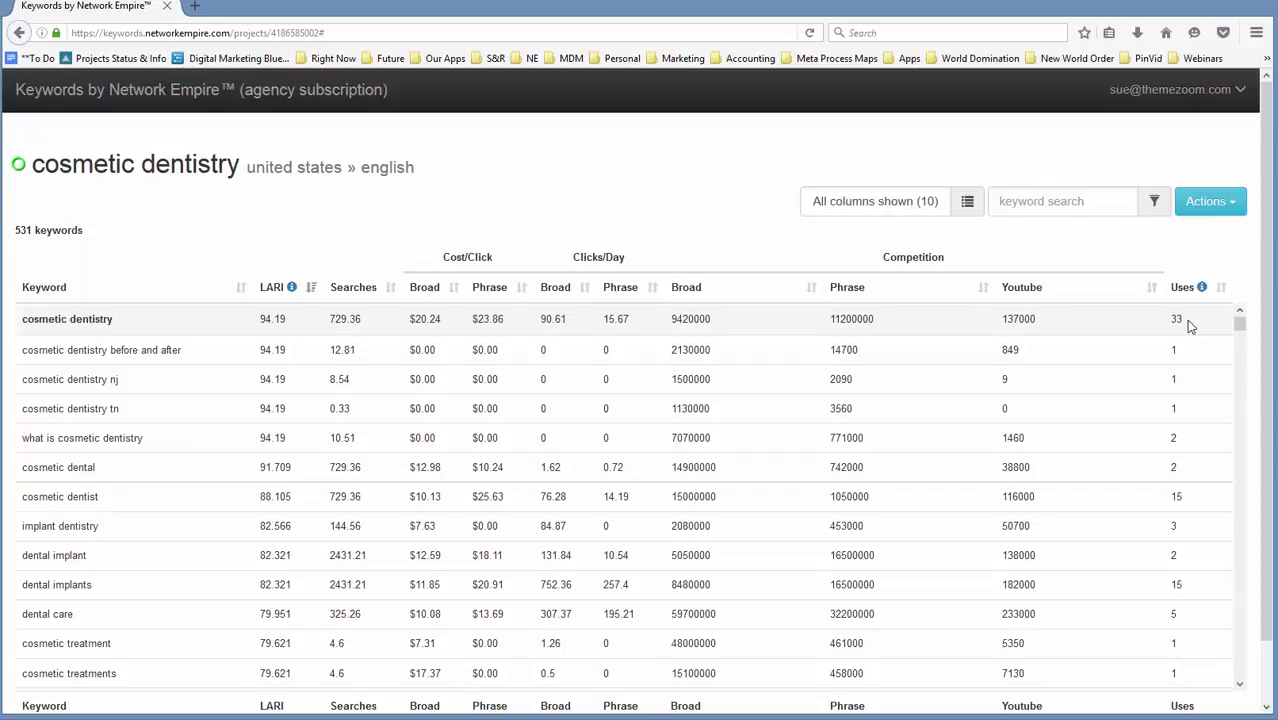
Filter the keywords with the Niche Filter preset.
click(1206, 203)
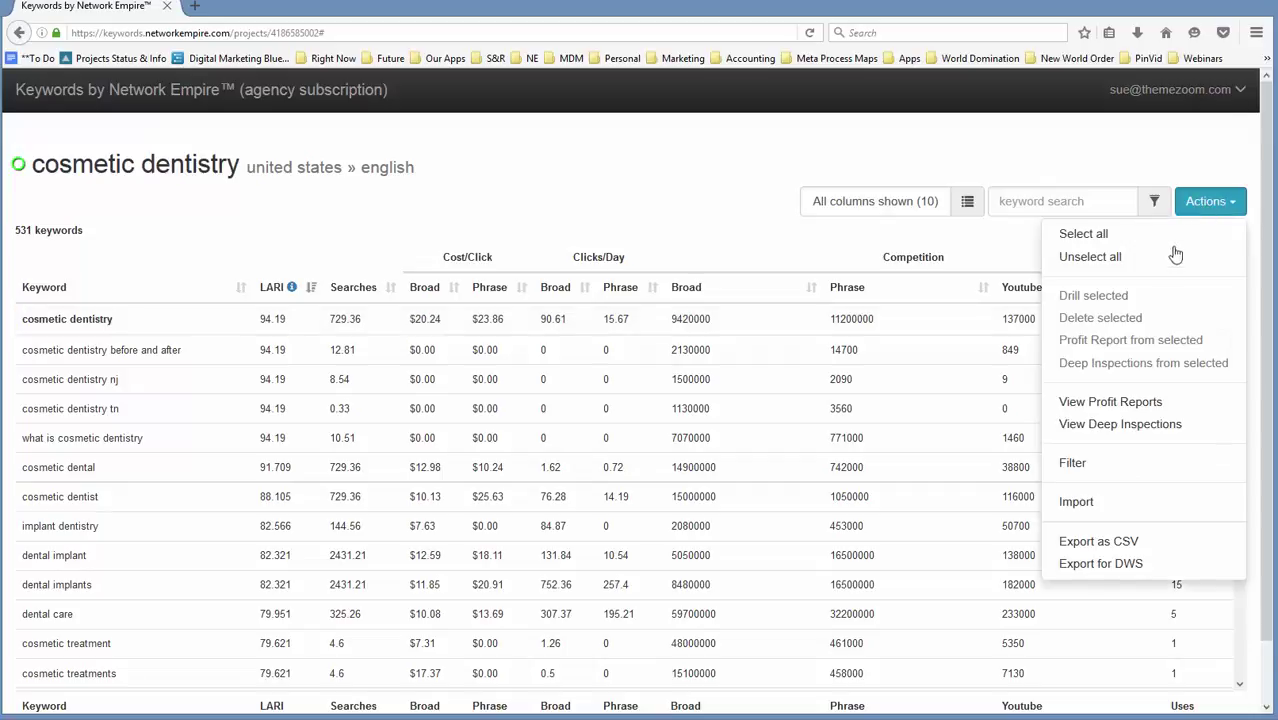
click(1104, 455)
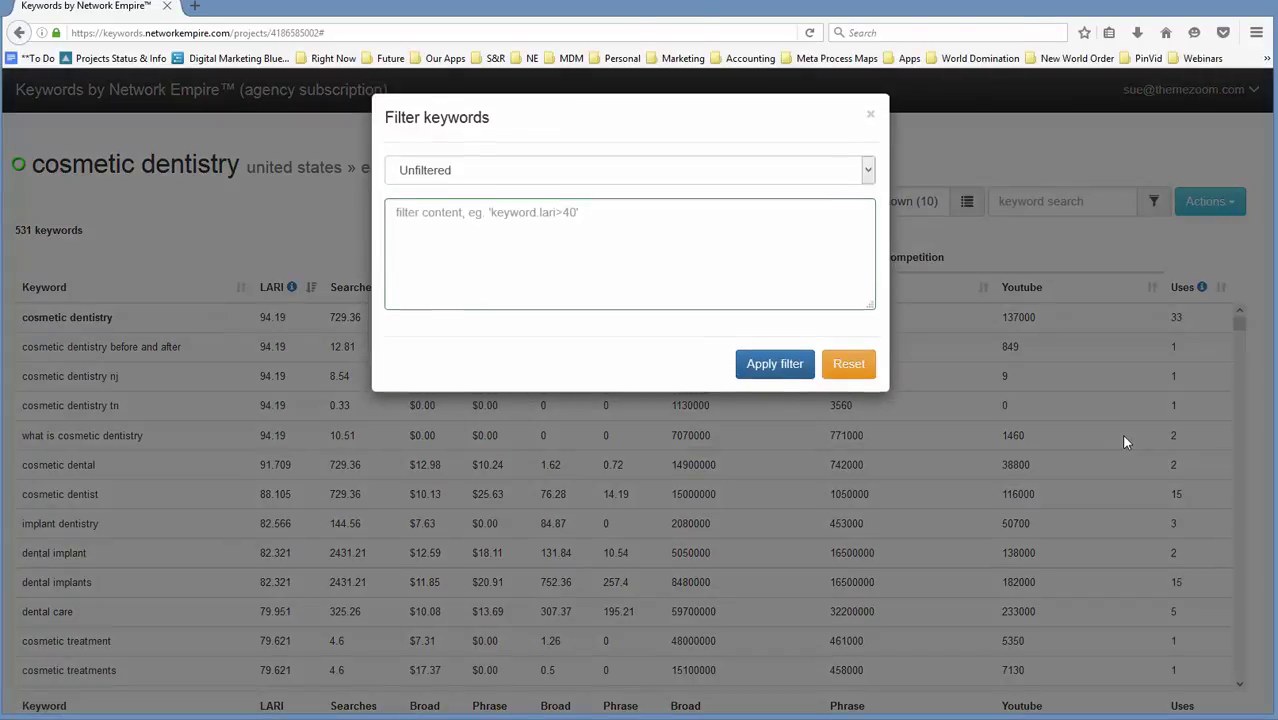
click(640, 178)
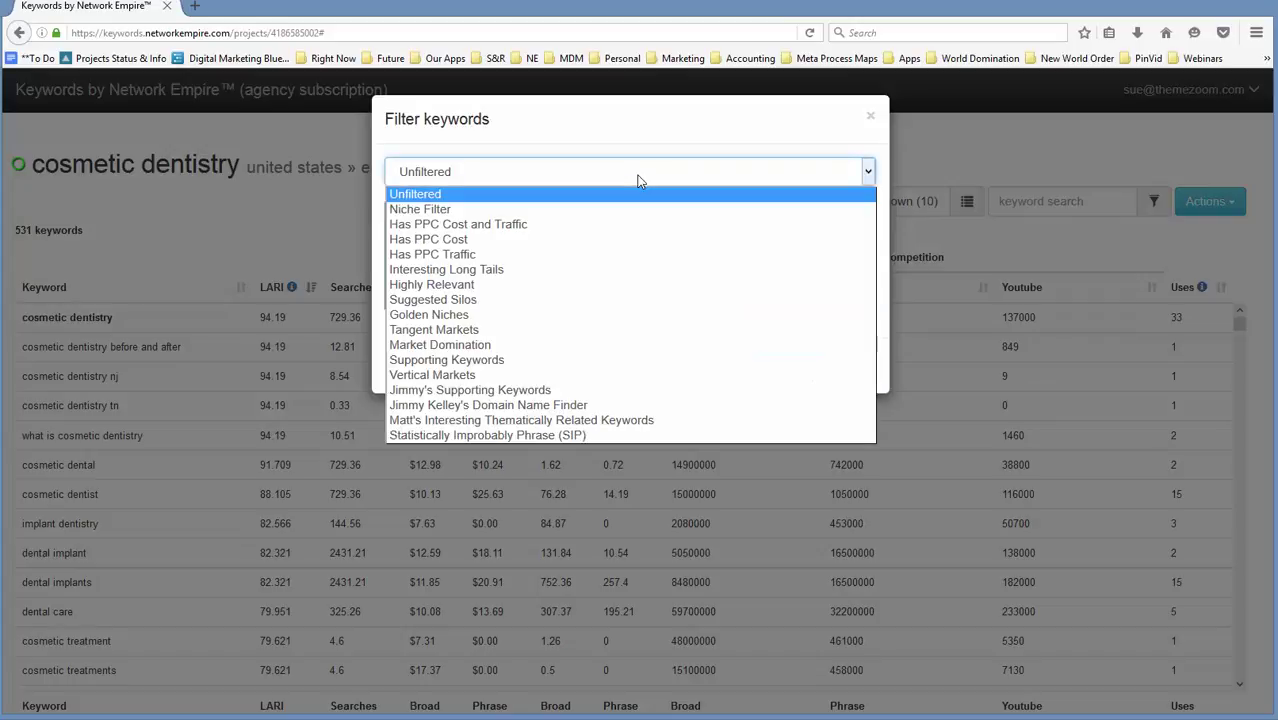
click(412, 209)
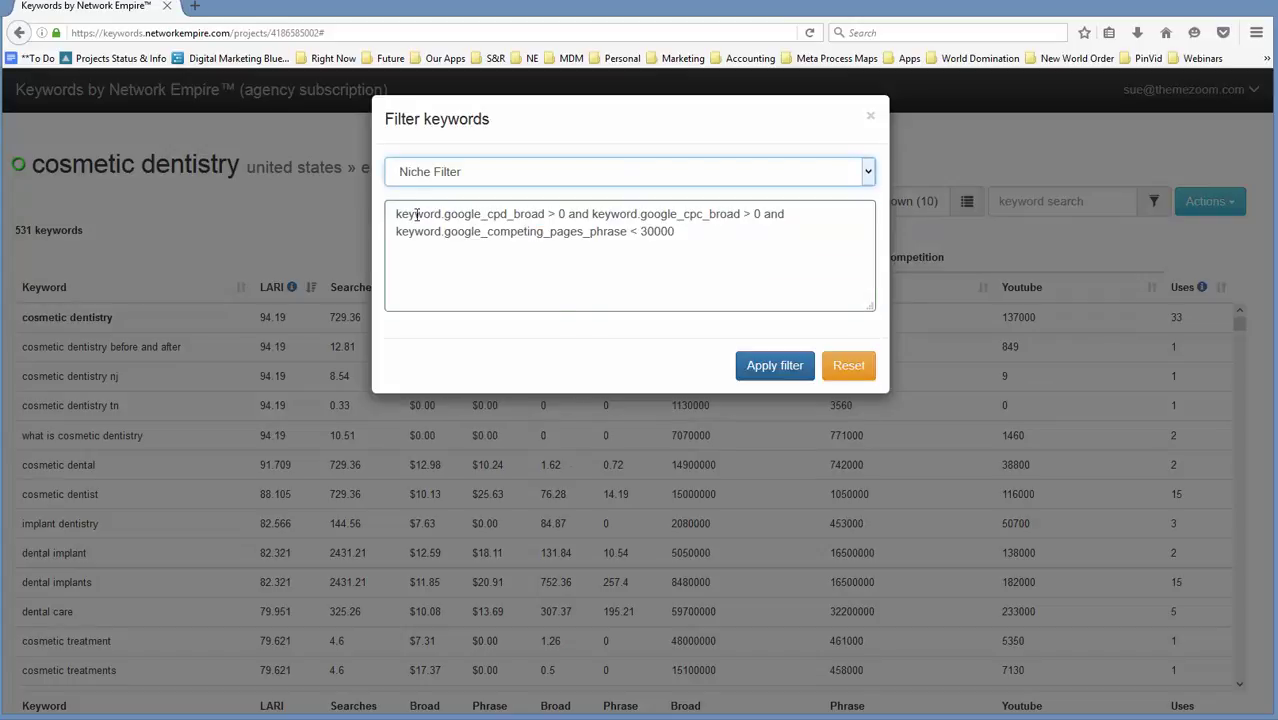
click(752, 368)
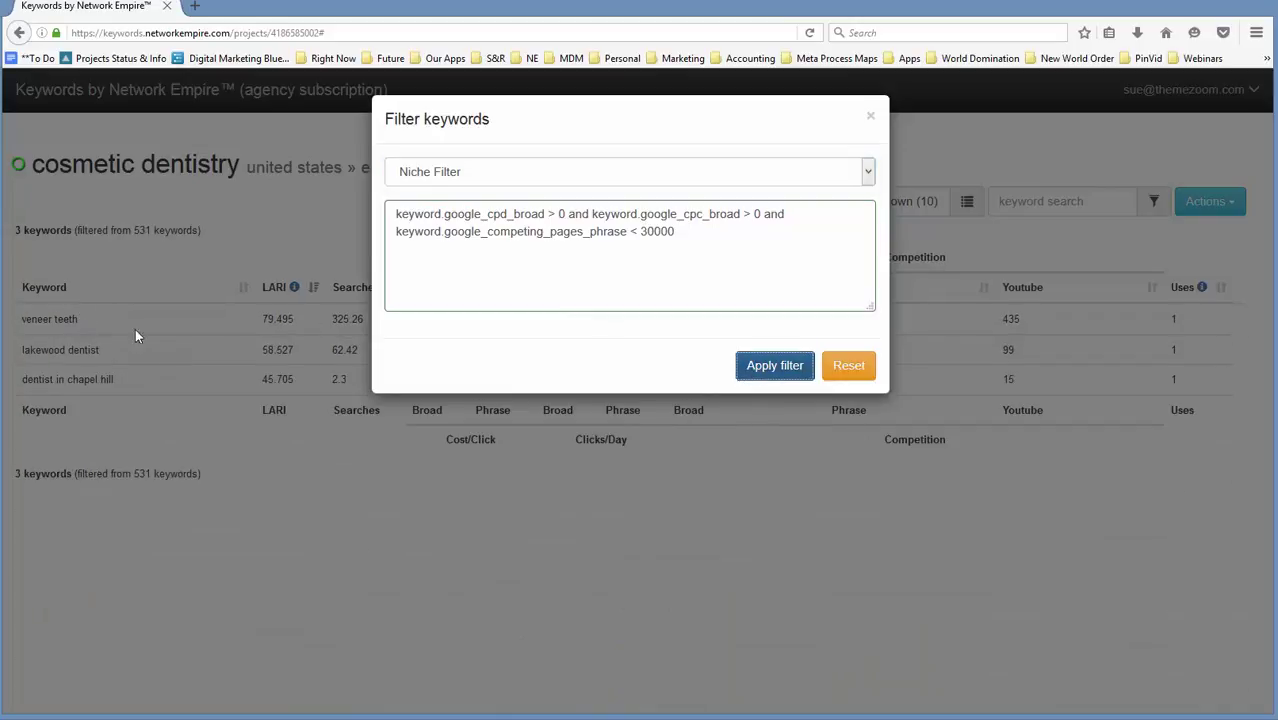
Switch to the Highly Relevant preset (keyword.lari > 60), leaving 121 of 531 keywords.
click(470, 174)
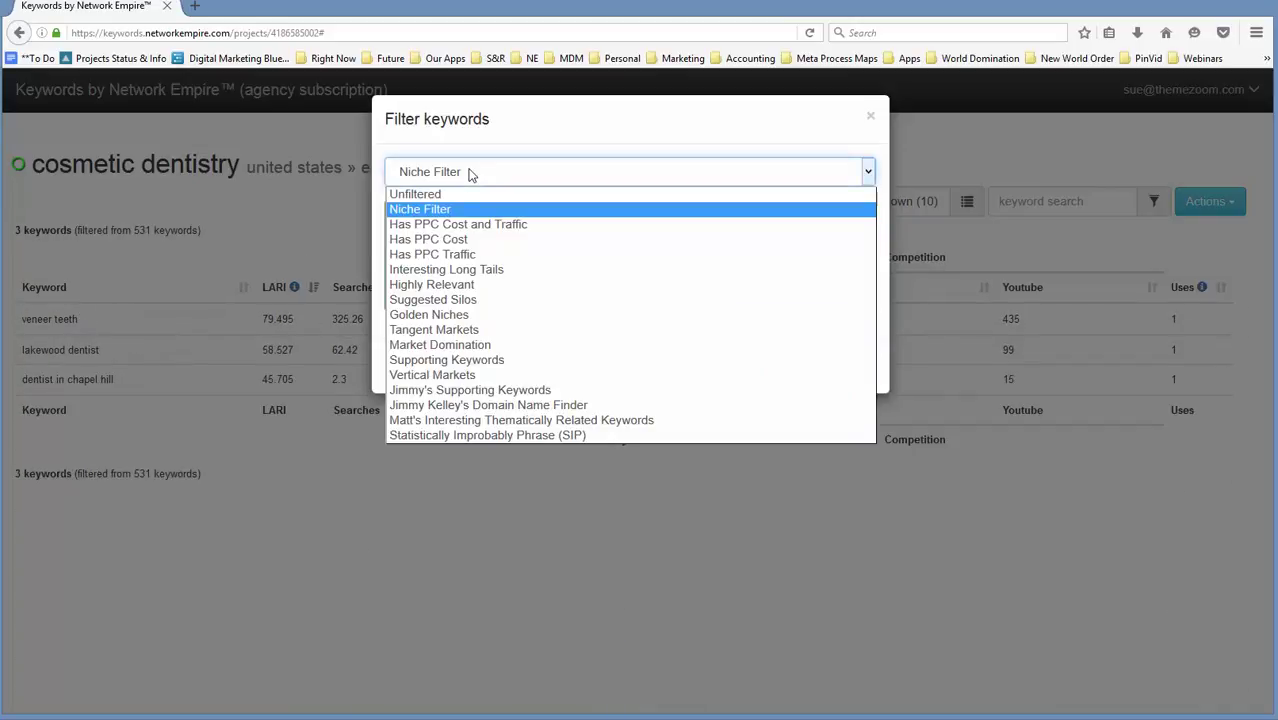
click(465, 287)
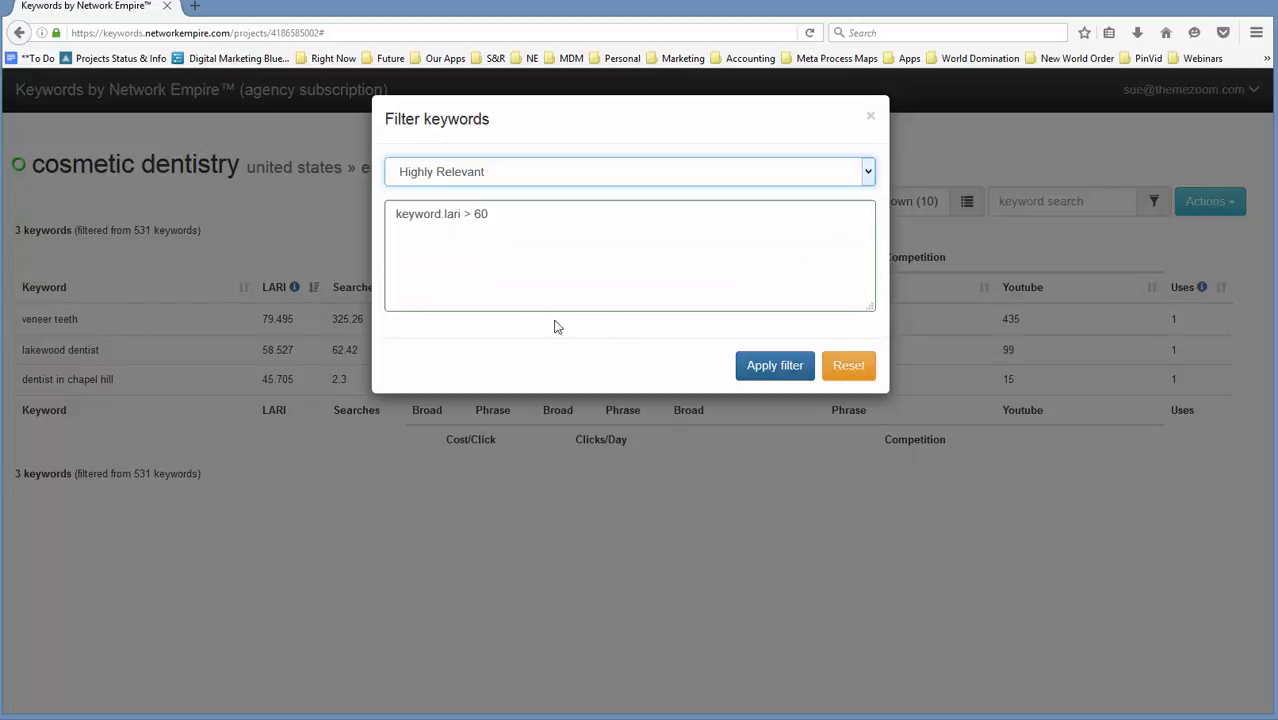
click(760, 367)
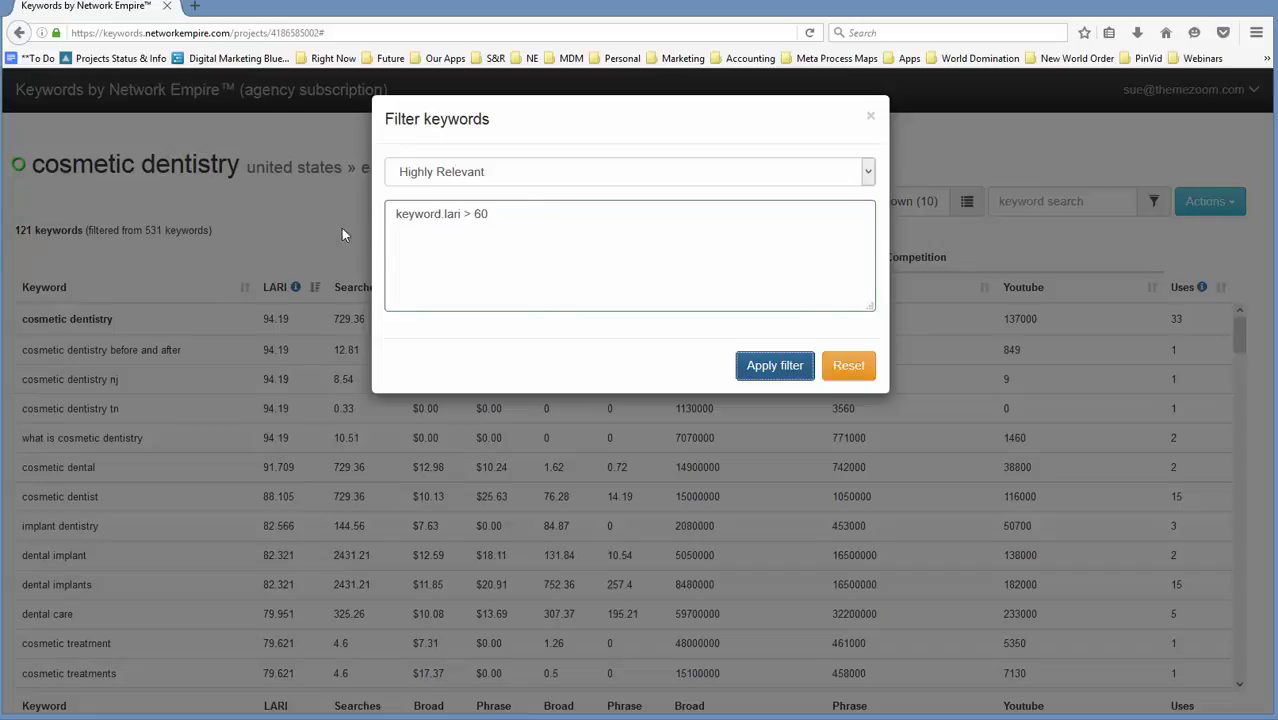
Apply the Suggested Silos preset, then the Tangent Markets preset.
click(567, 177)
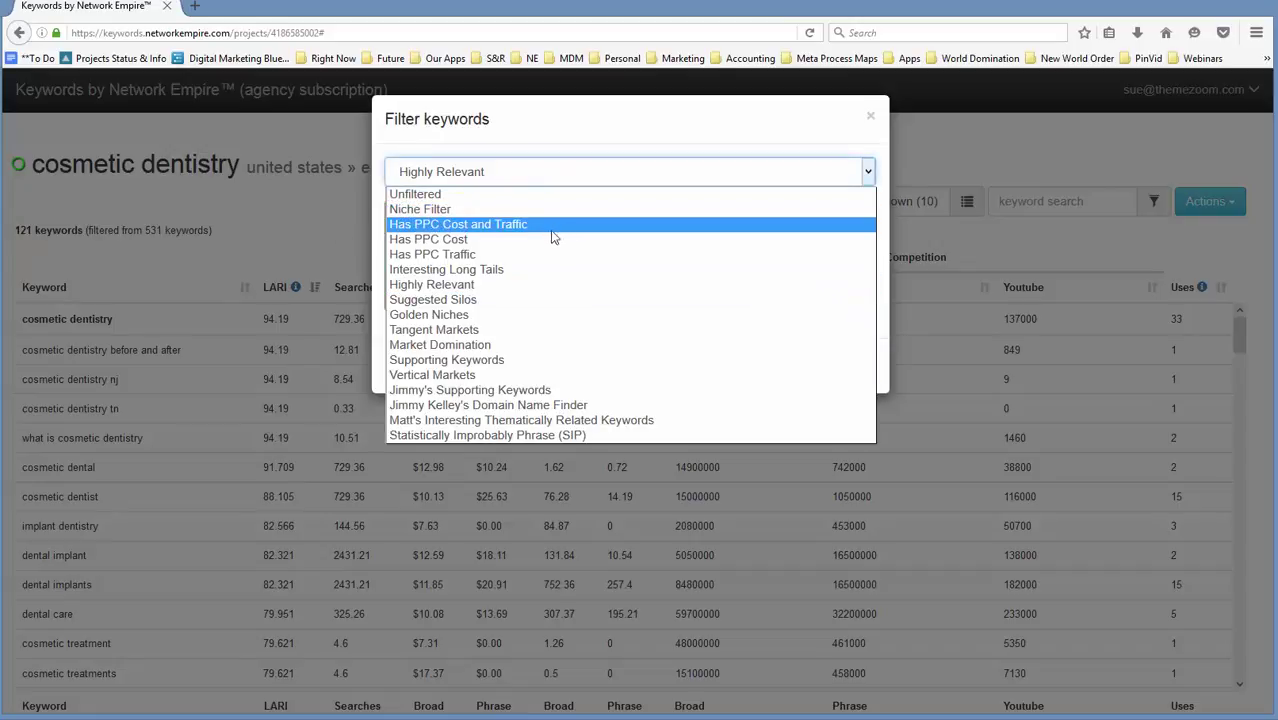
click(508, 299)
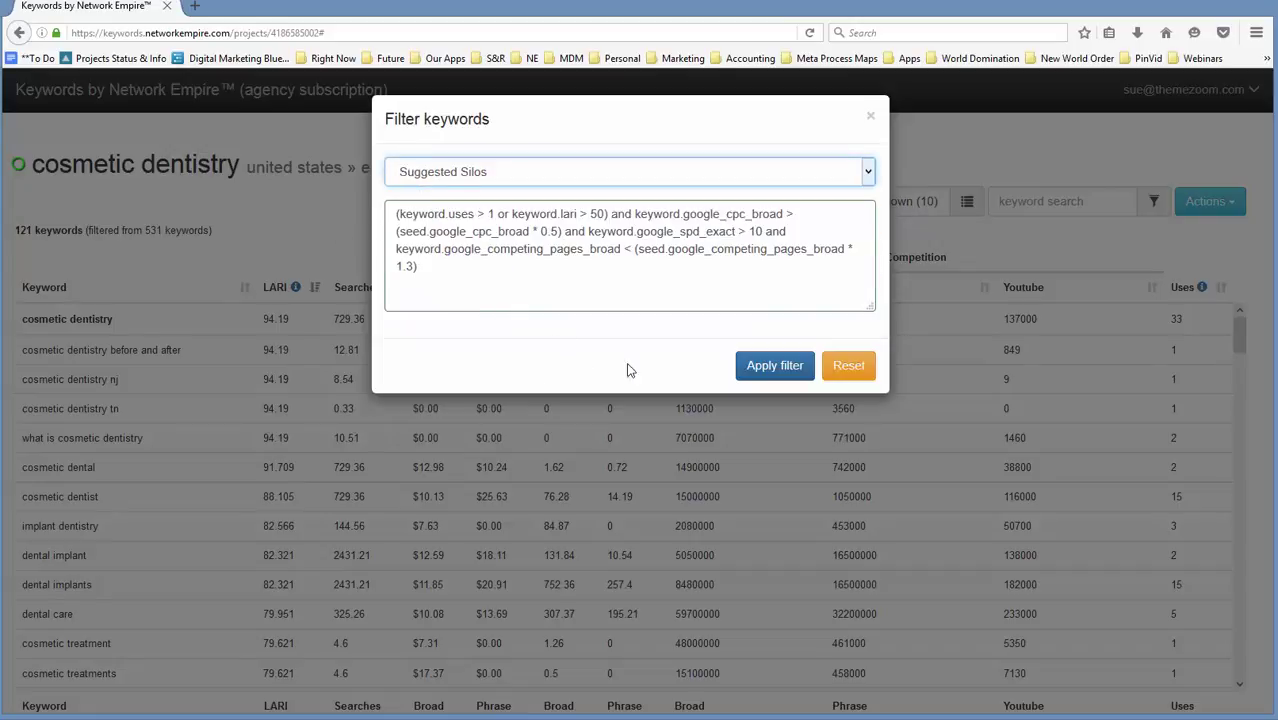
click(738, 365)
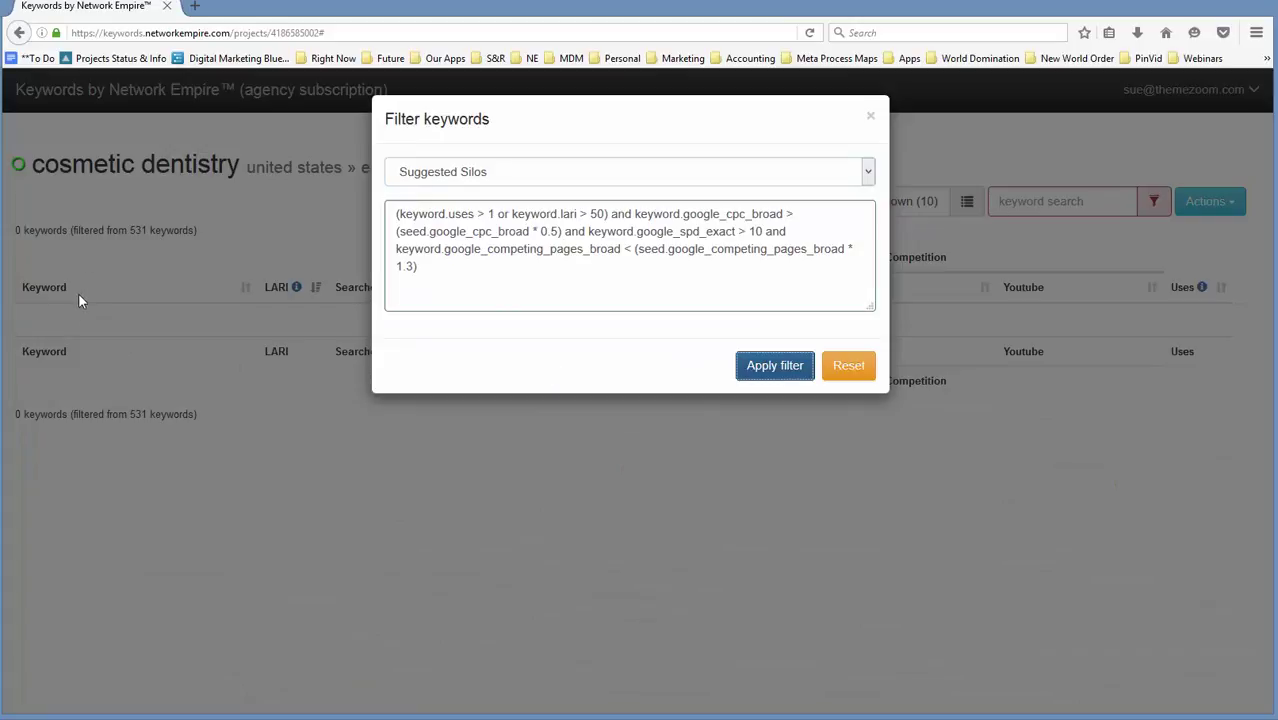
click(464, 178)
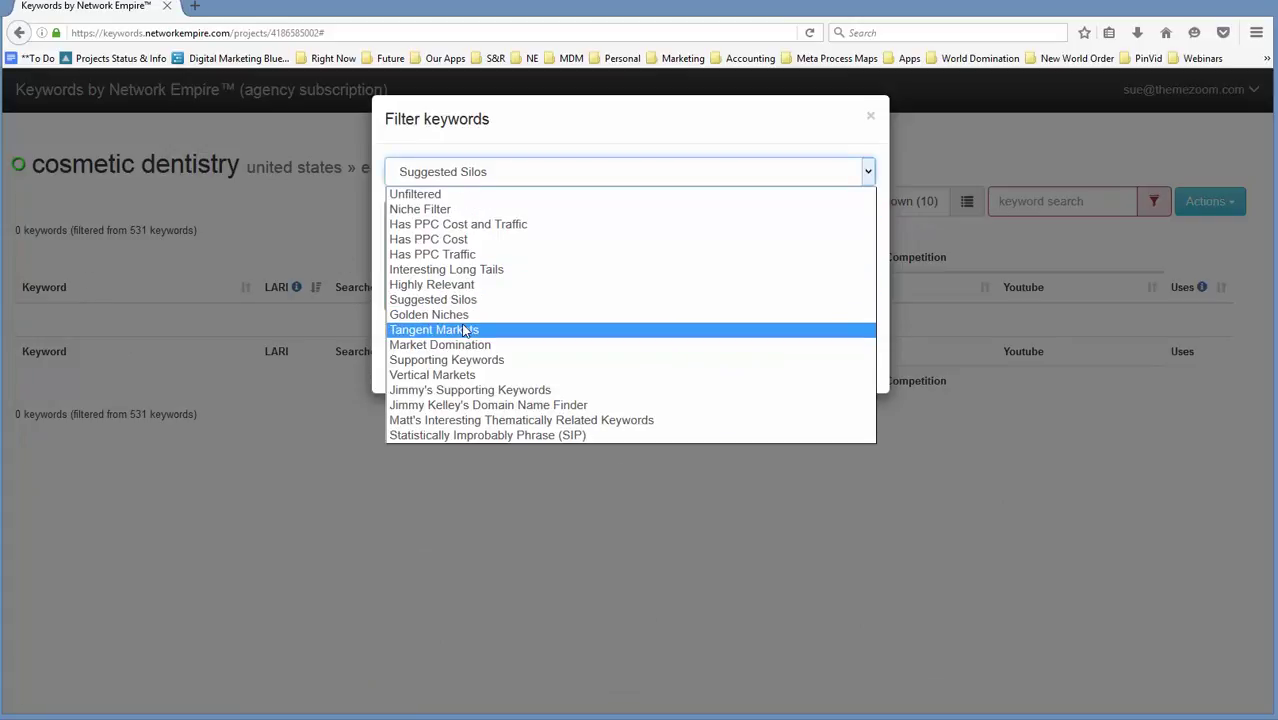
click(464, 331)
click(762, 365)
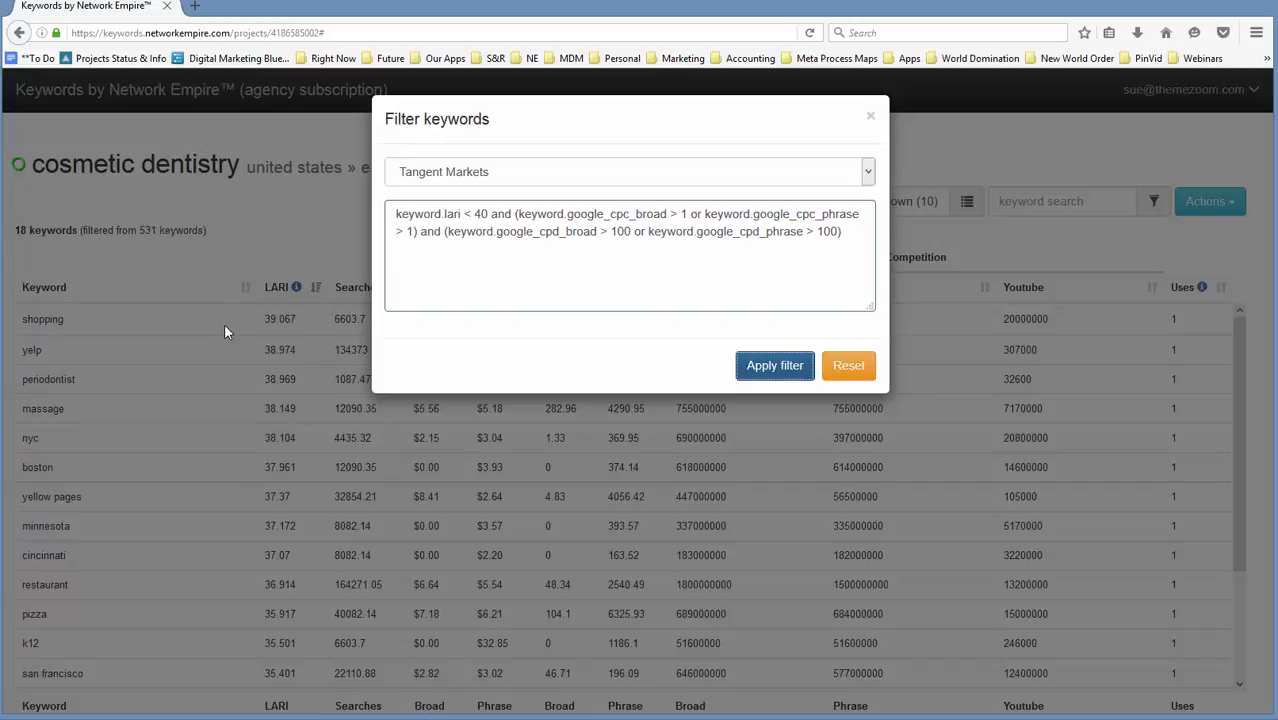
Apply Market Domination, then Vertical Markets to leave 23 keywords, and close the filter window.
click(436, 172)
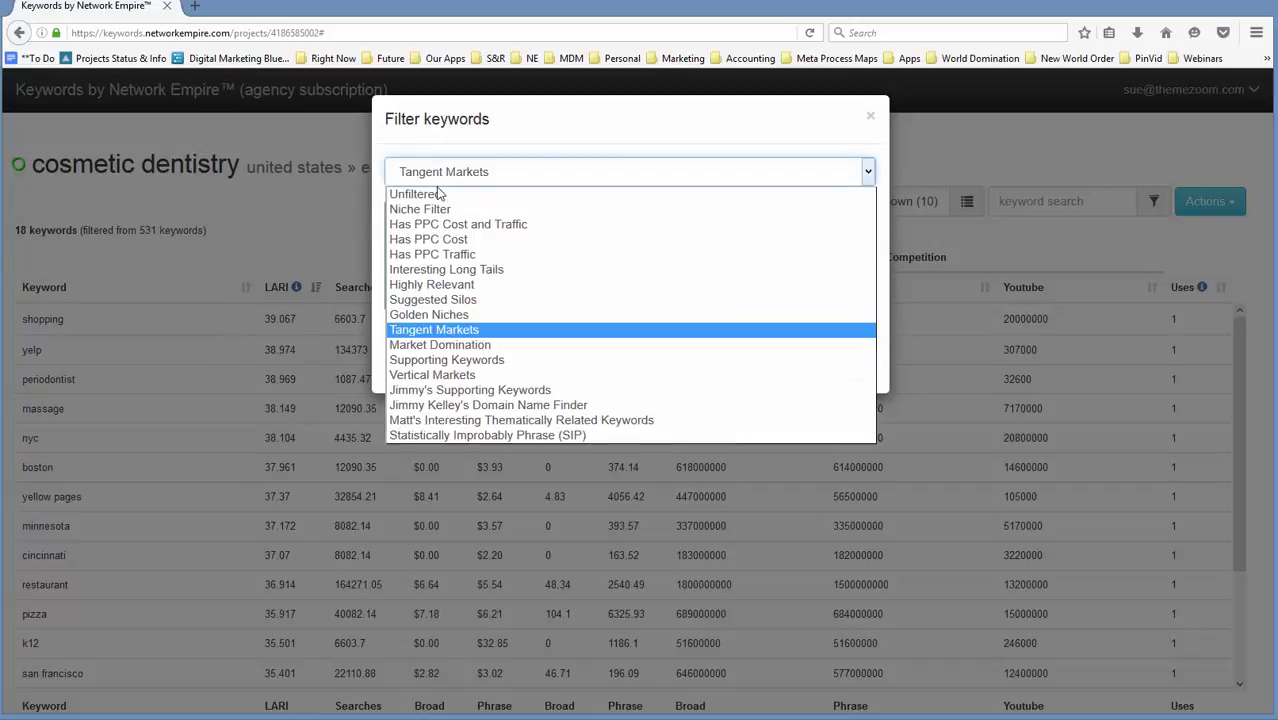
click(462, 345)
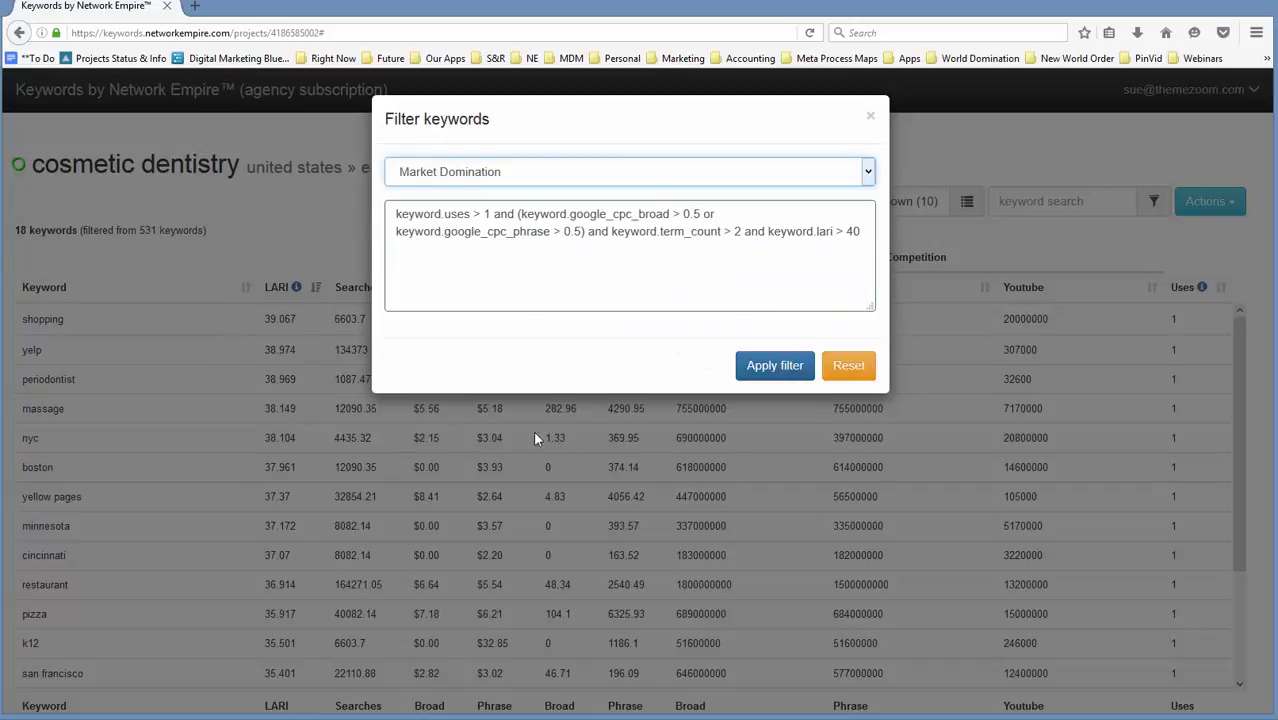
click(746, 366)
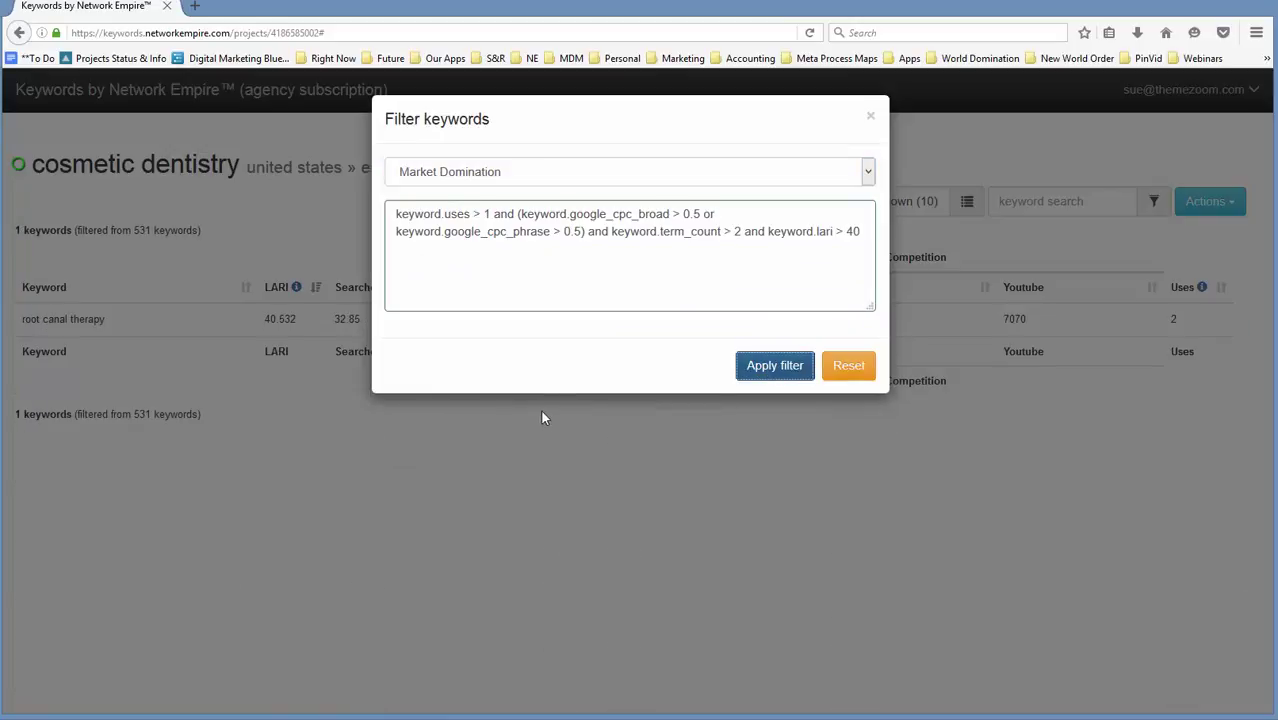
click(535, 174)
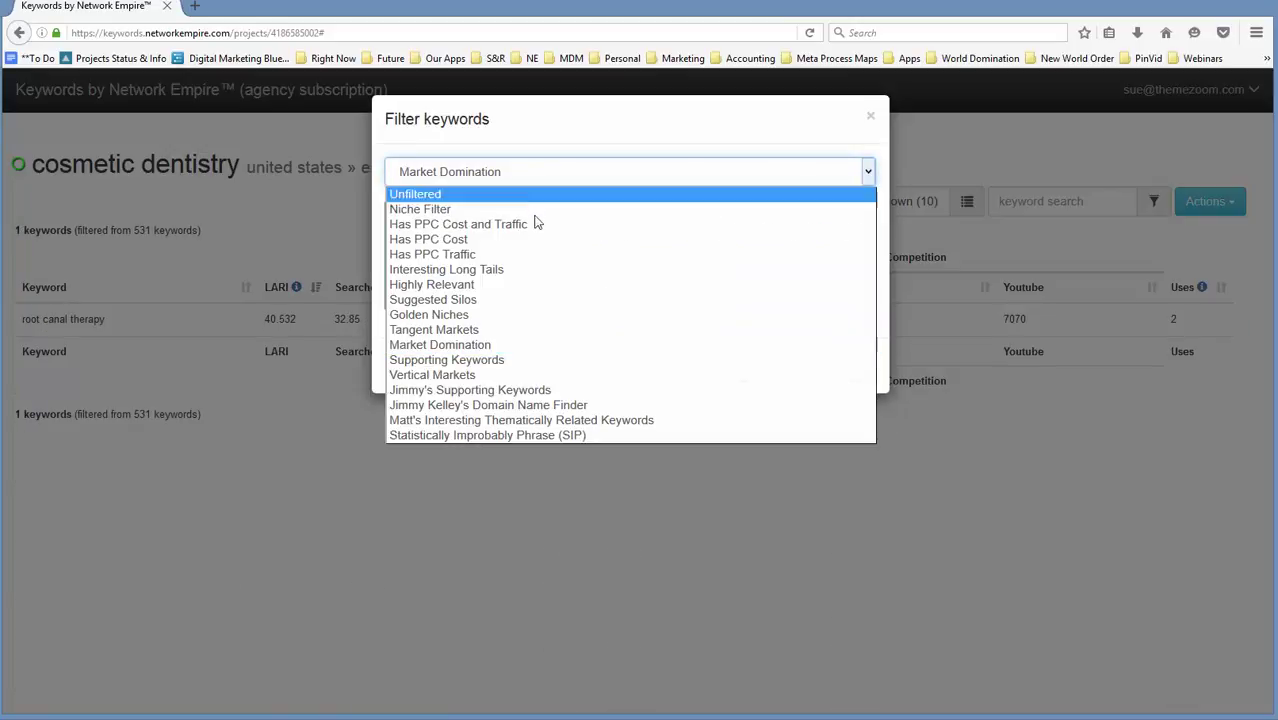
key(Escape)
key(Down)
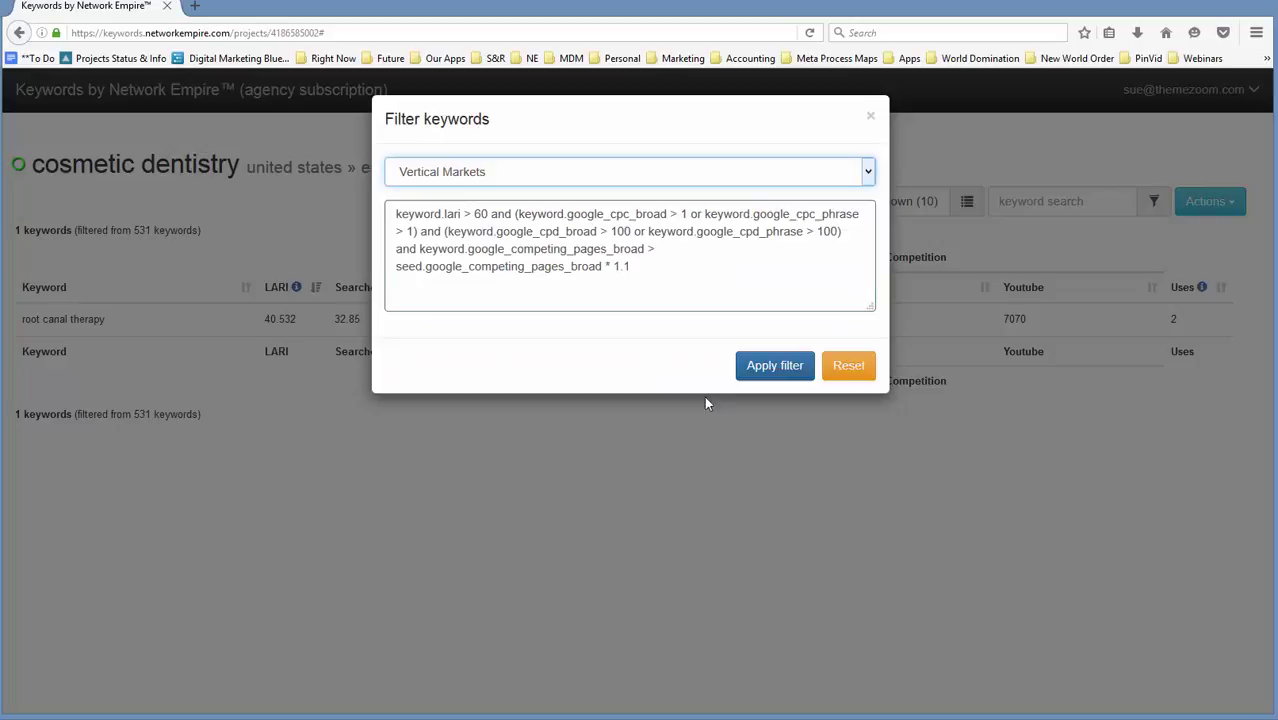
click(757, 366)
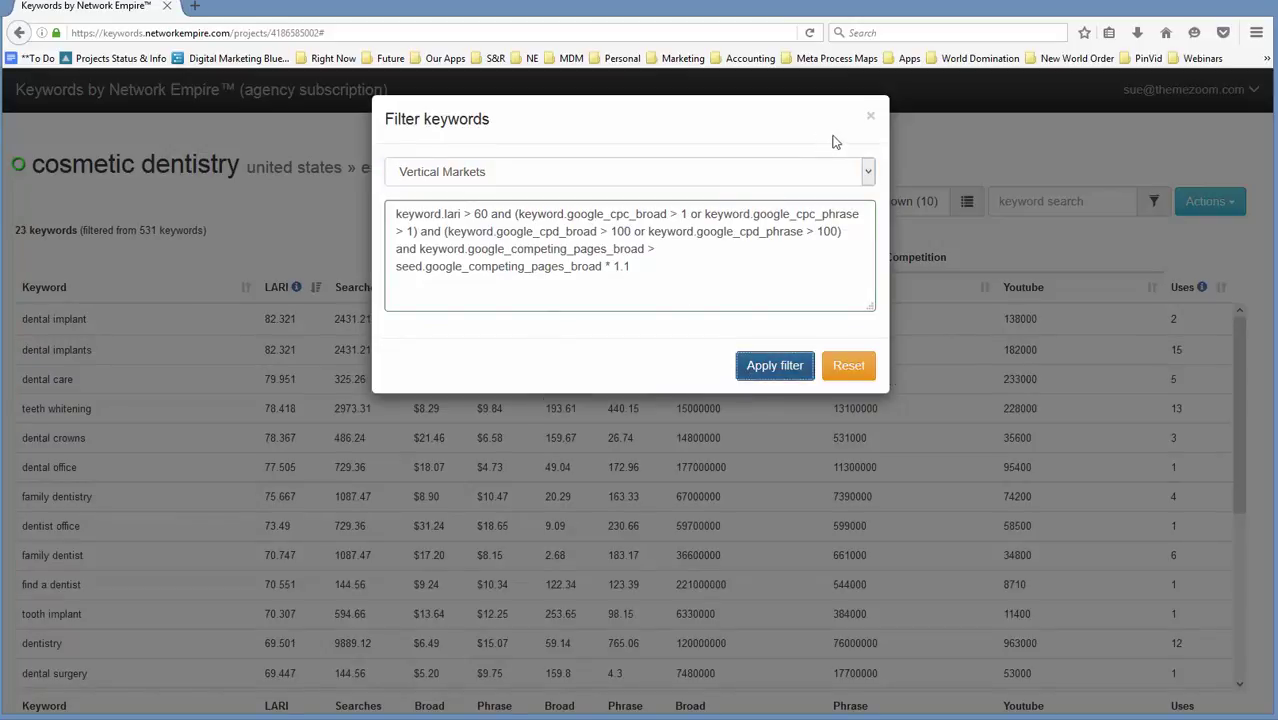
click(870, 117)
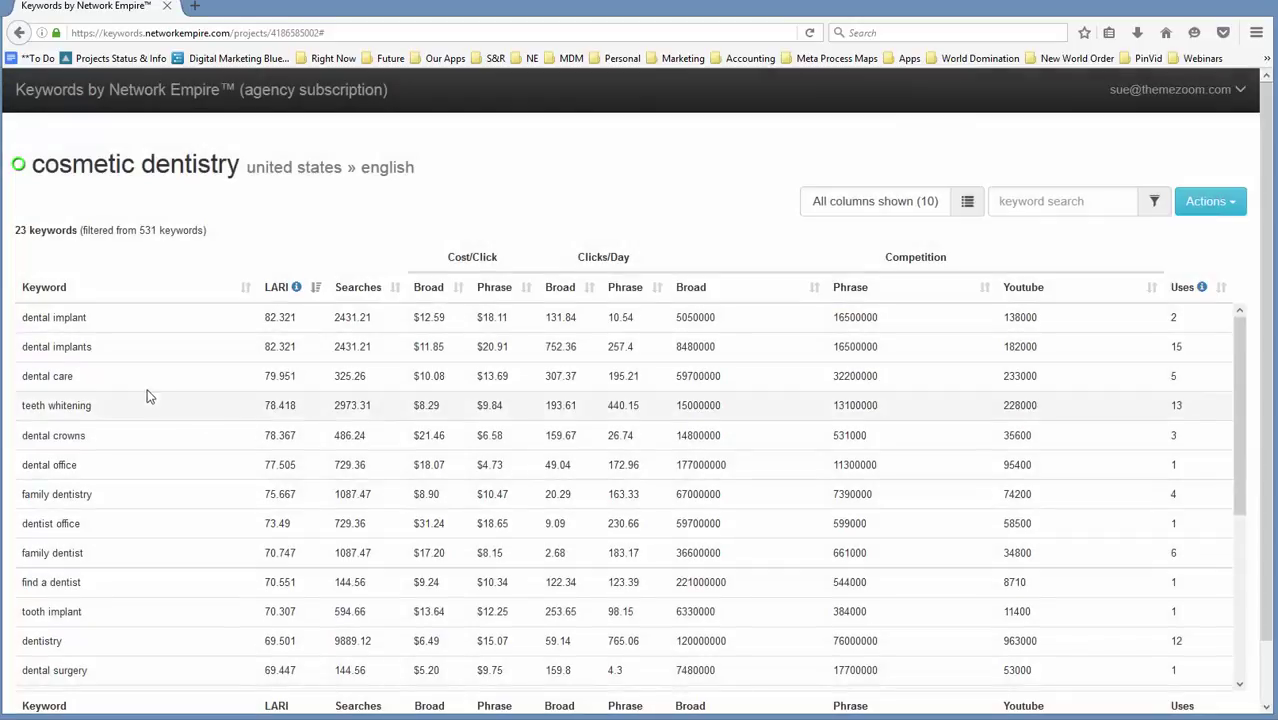
Scroll through the 23 filtered keywords and return to the top of the table.
scroll(134, 400, down, 3)
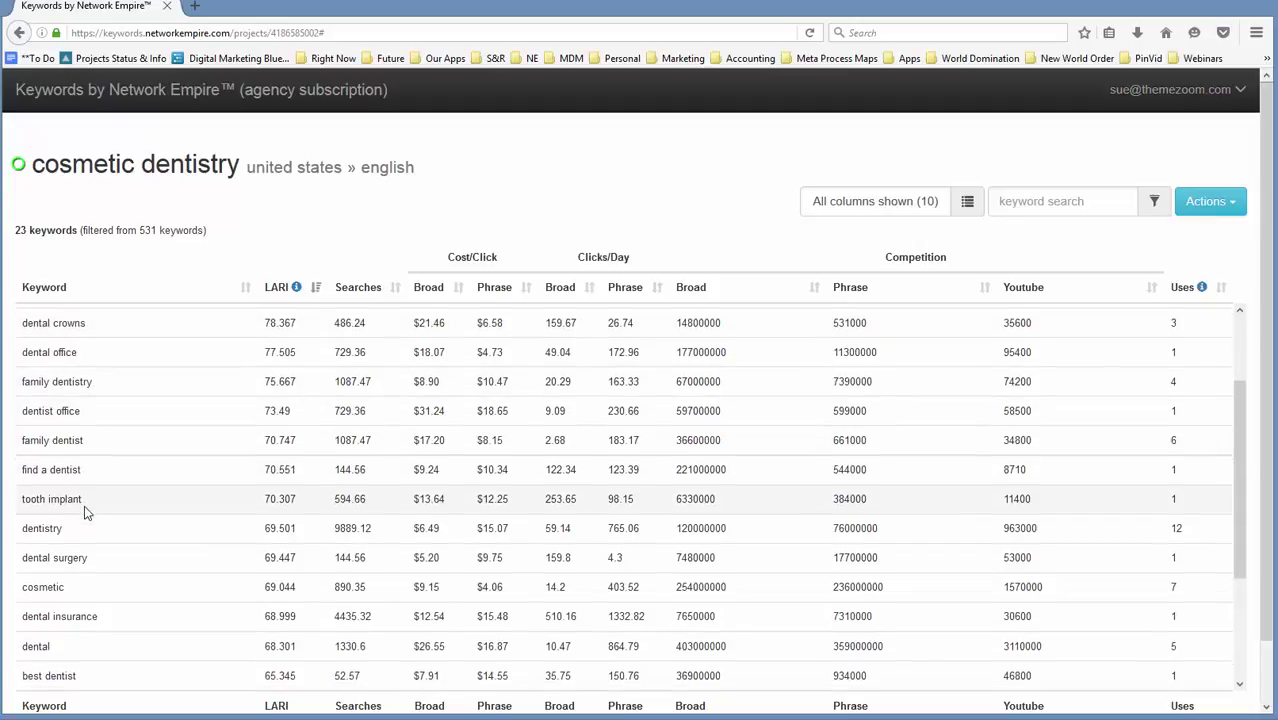
scroll(84, 505, down, 2)
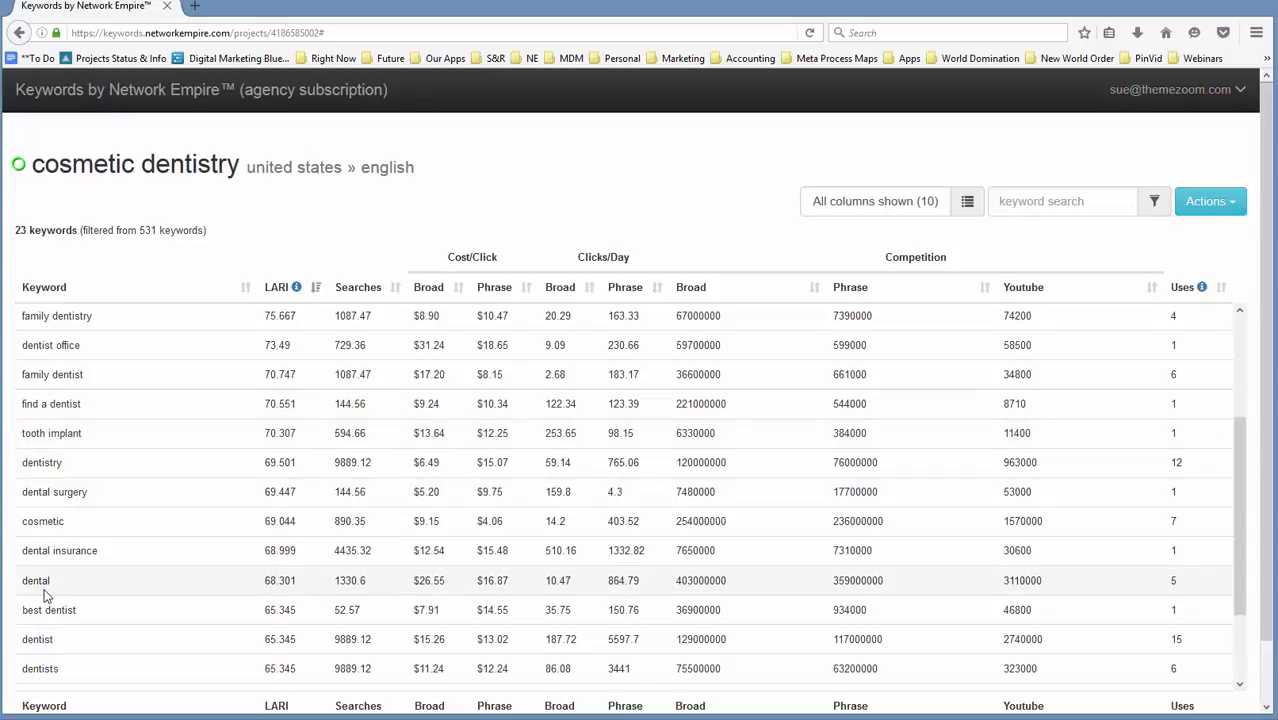
scroll(94, 575, down, 3)
scroll(122, 515, up, 7)
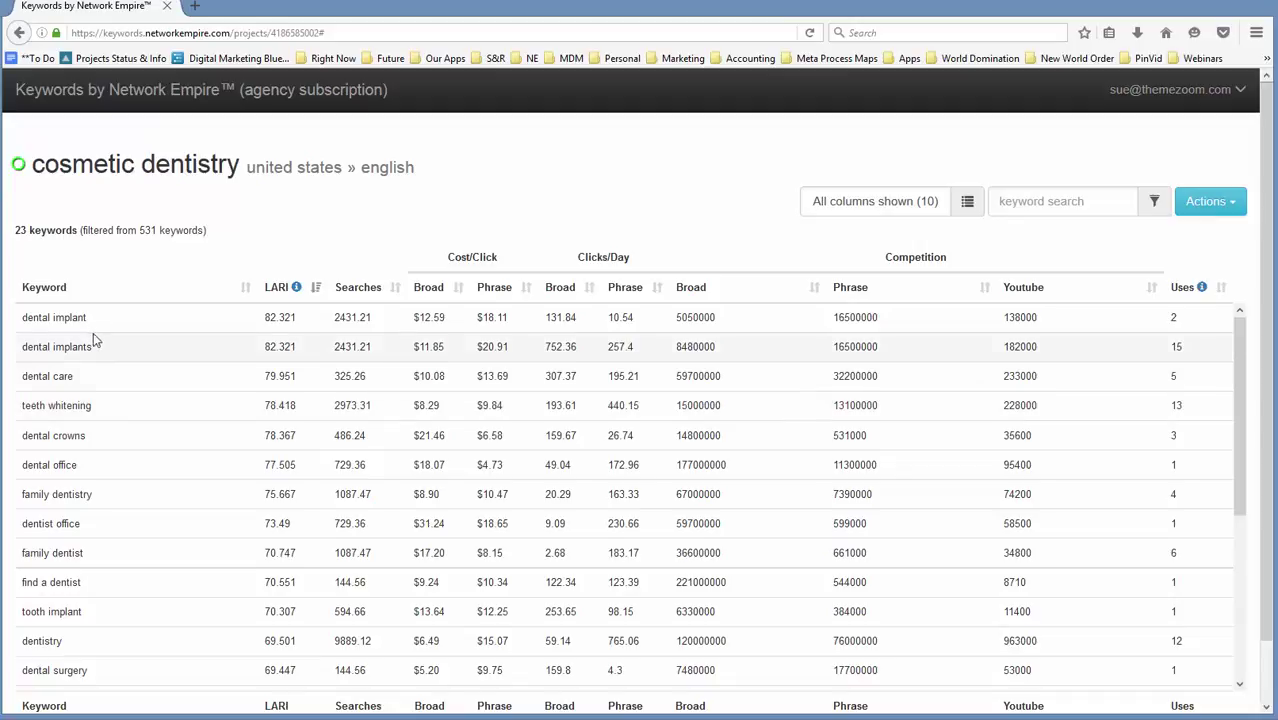
scroll(81, 462, down, 7)
scroll(84, 483, up, 7)
Select all 23 keywords, check the existing profit reports, and return to the keyword table.
click(1185, 212)
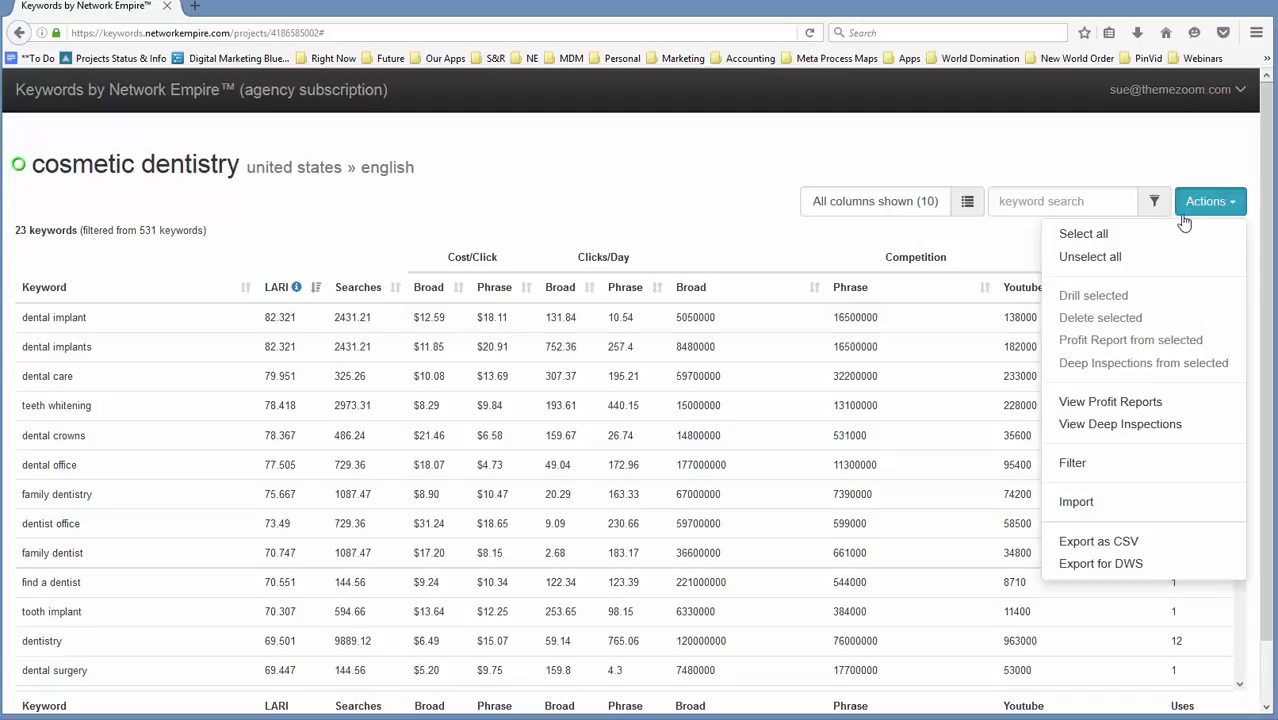
click(1122, 240)
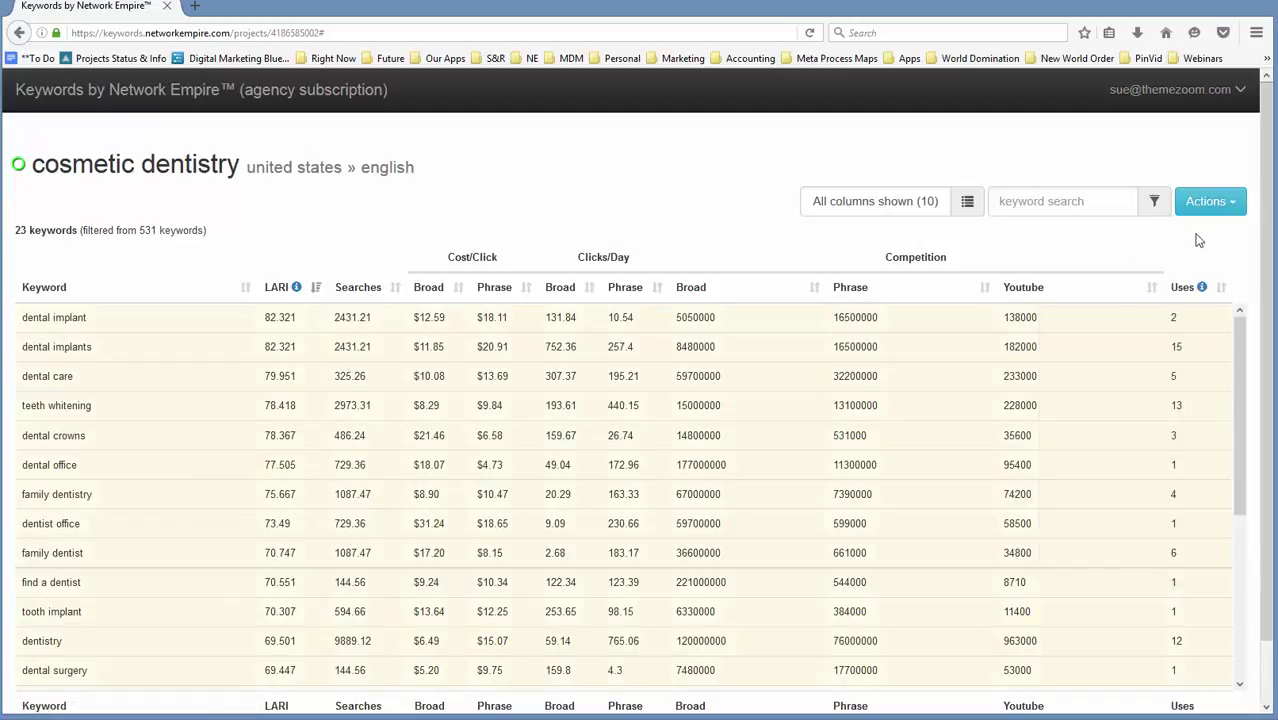
click(1224, 203)
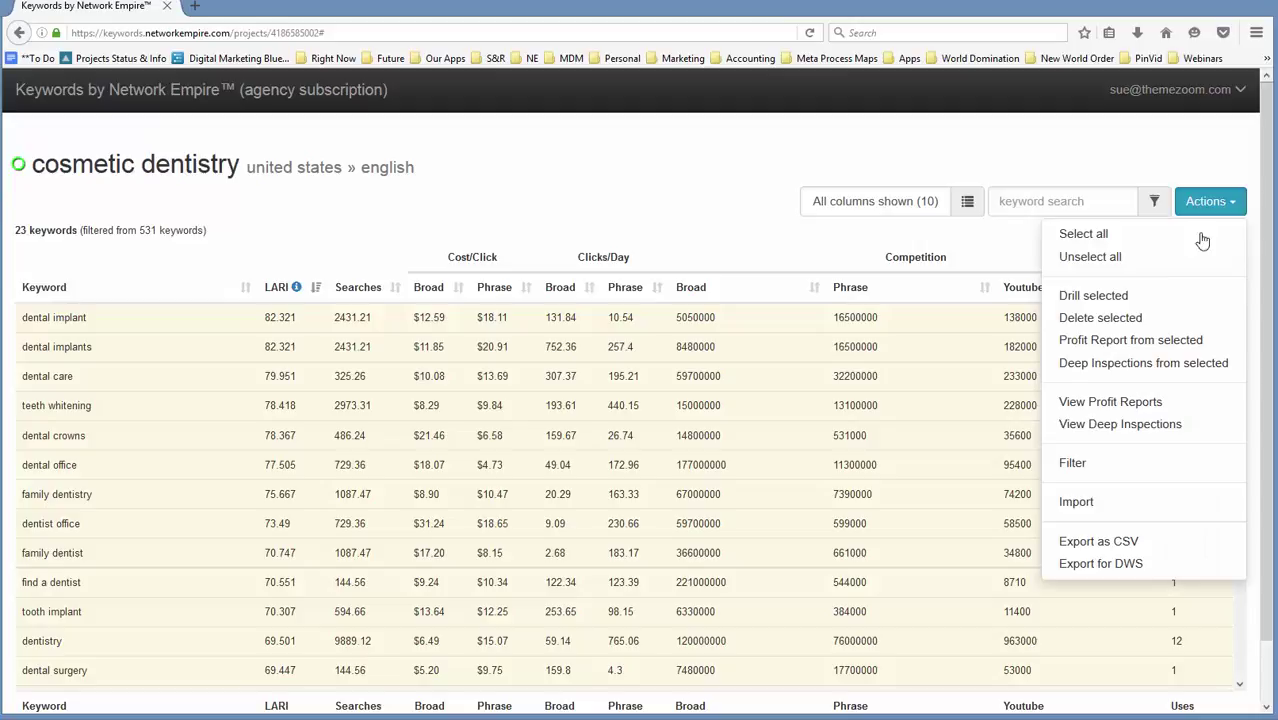
click(1131, 408)
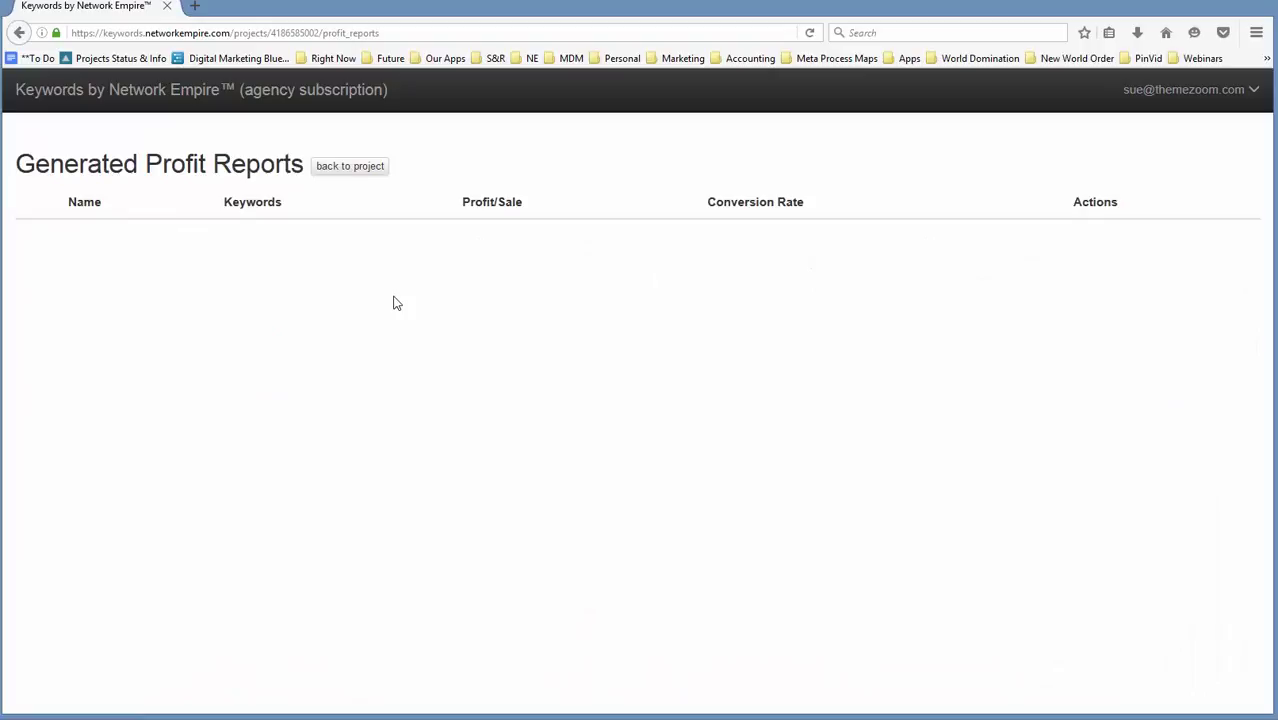
click(19, 32)
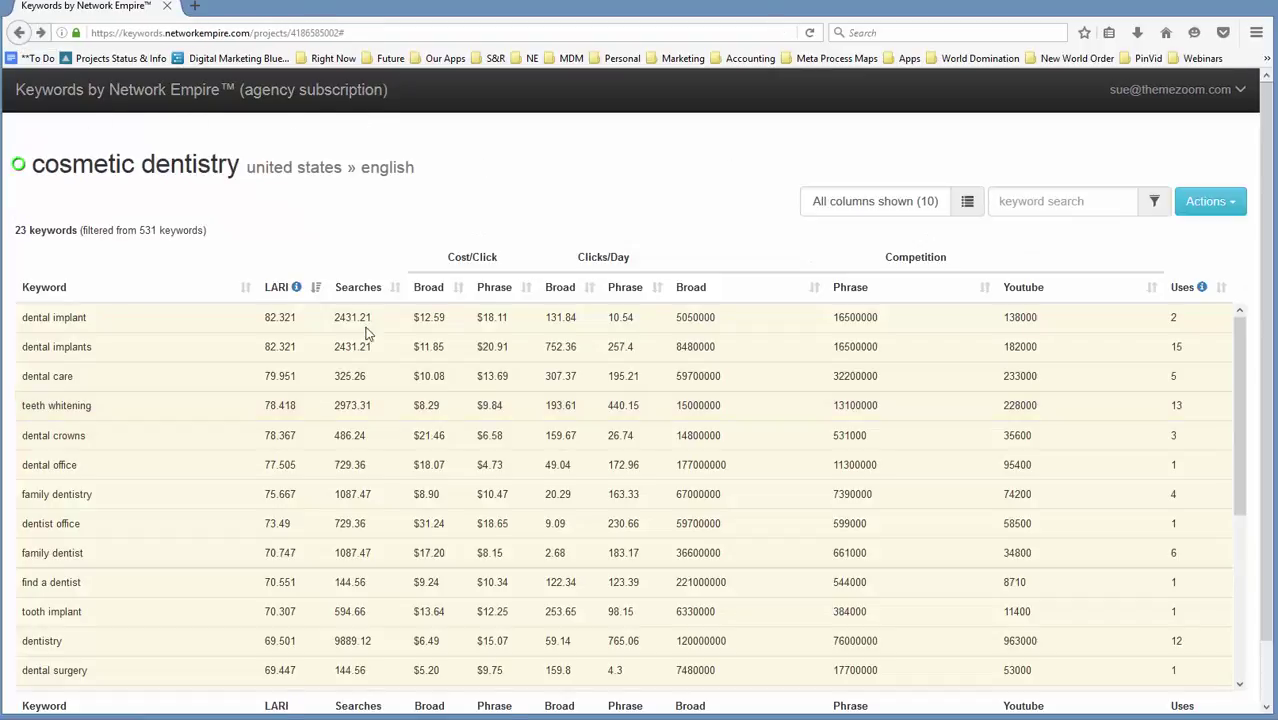
click(1205, 203)
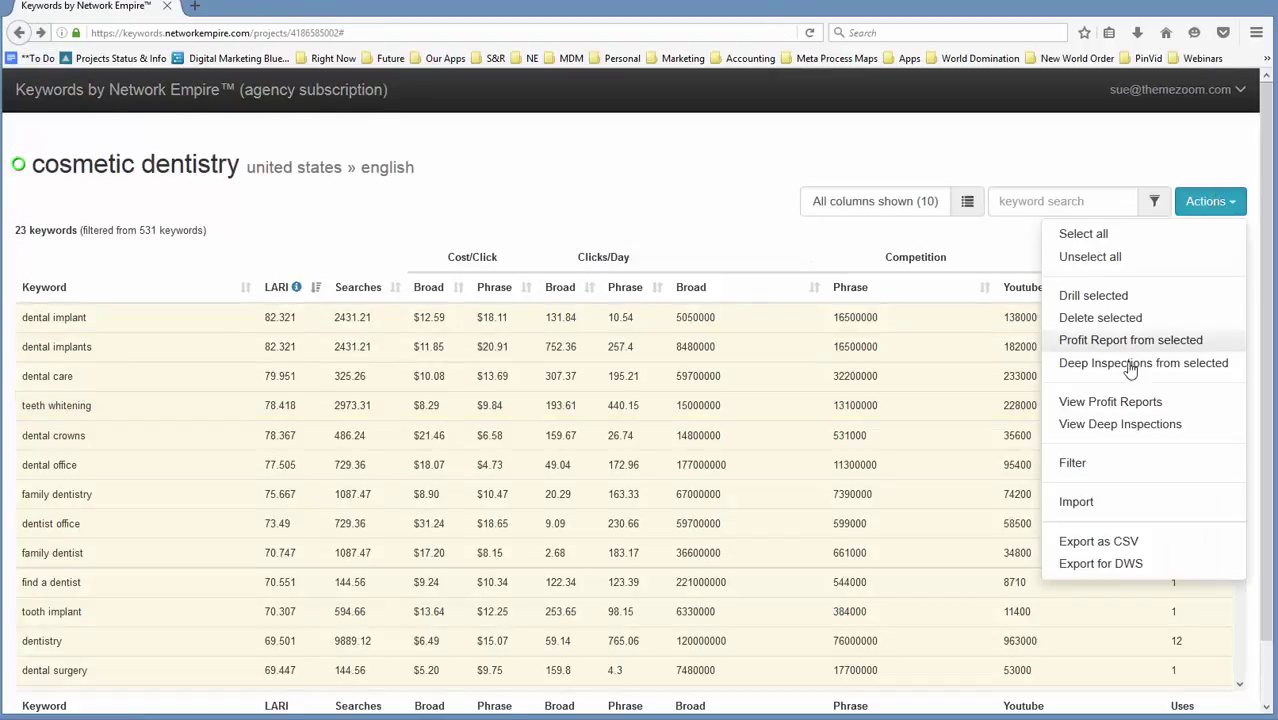
Generate a 'site themes' profit report: 5000 profit per sale, 1% conversion, 30% click-through.
click(1097, 340)
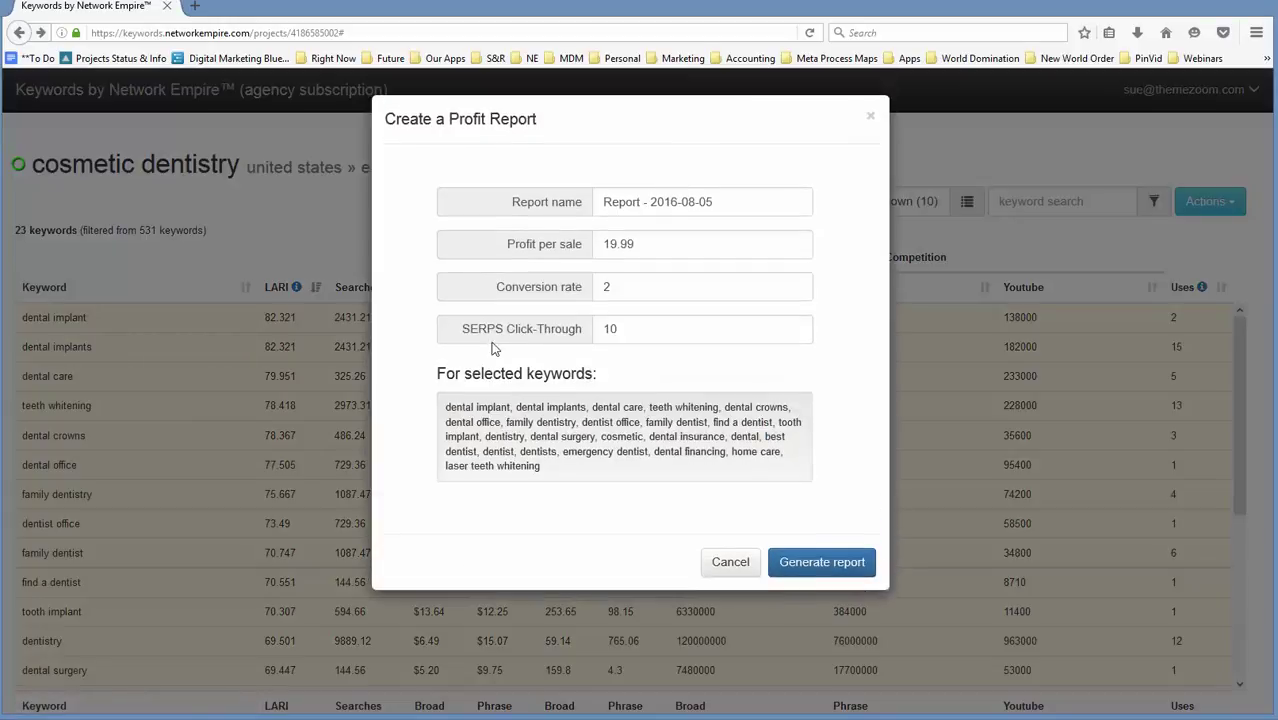
drag(713, 201, 567, 198)
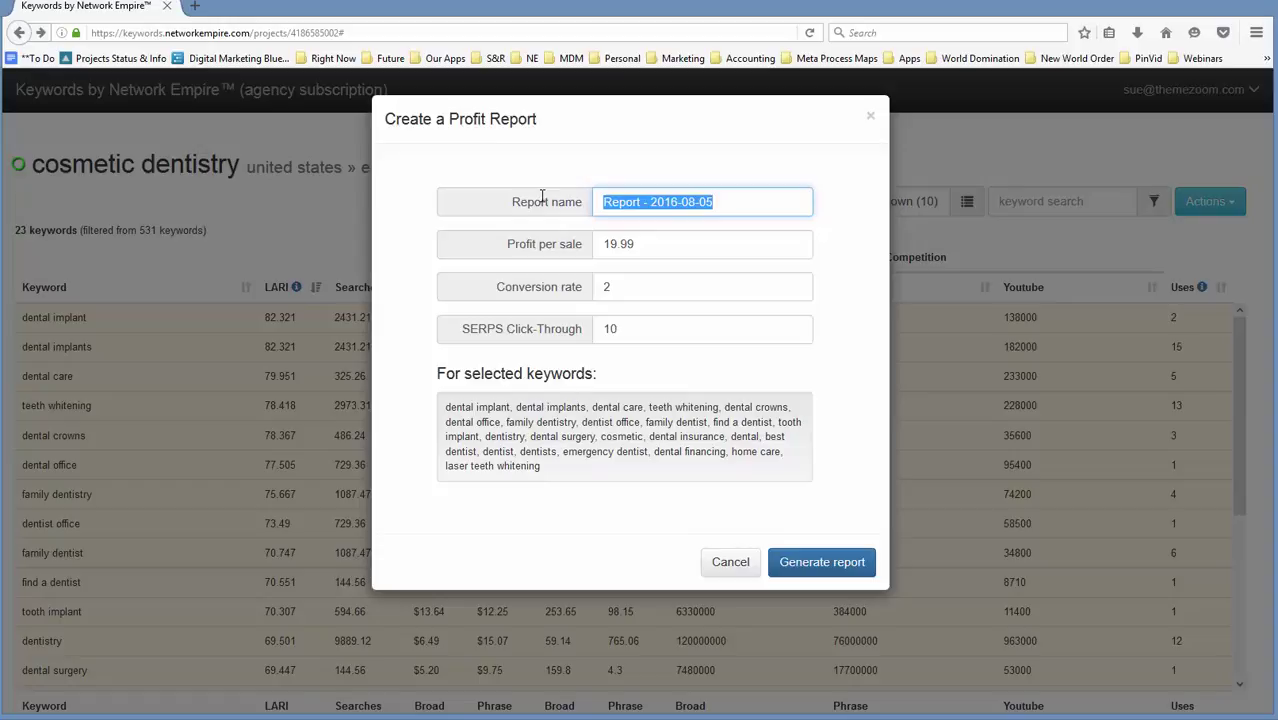
text(site themes)
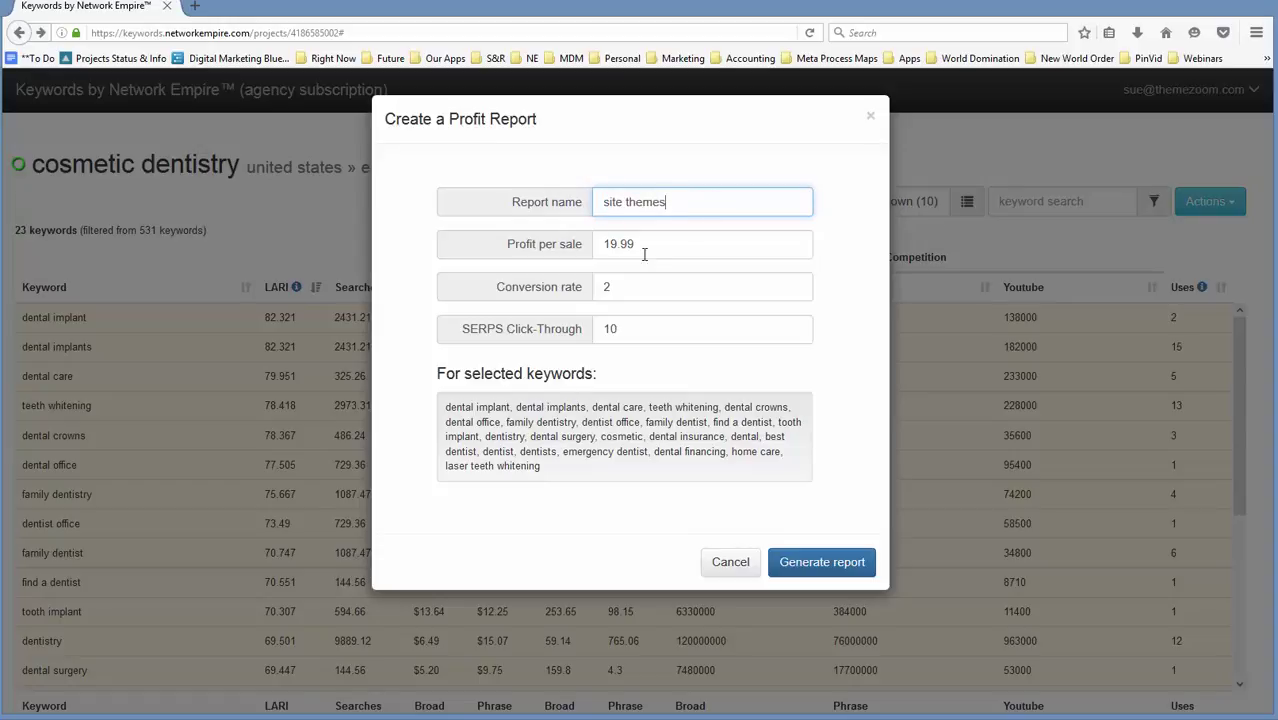
drag(651, 247, 580, 240)
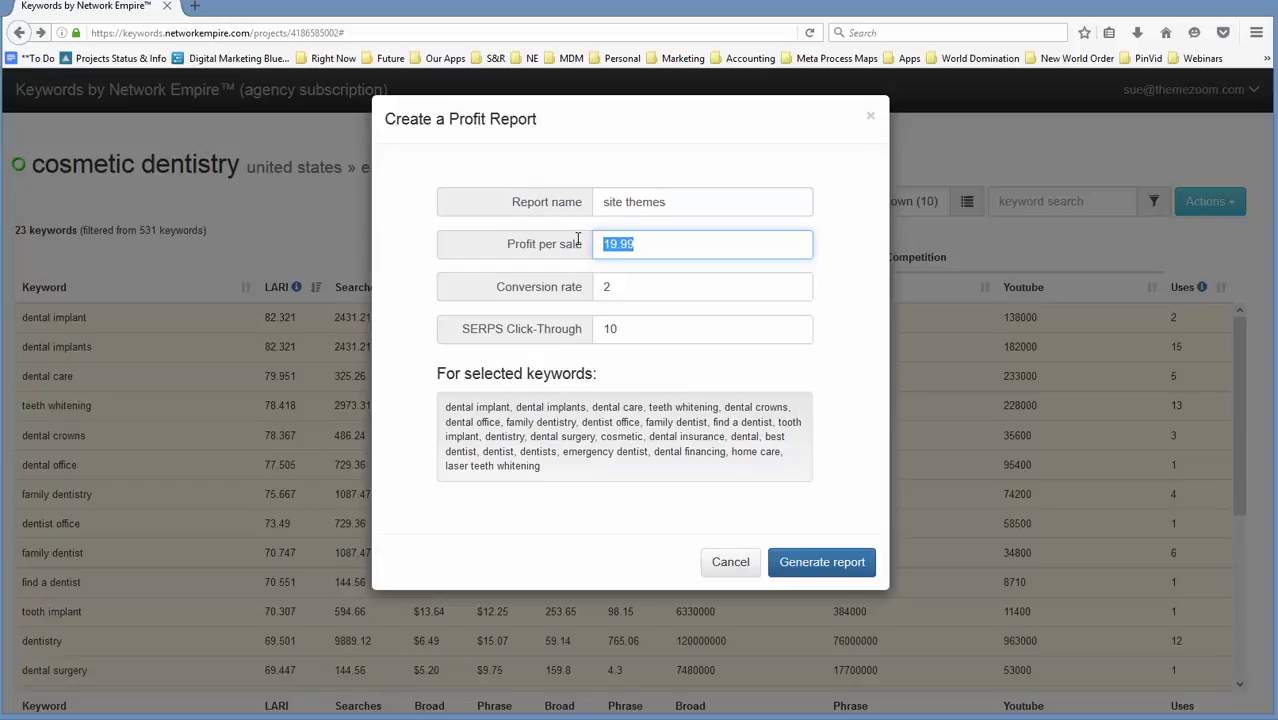
text(5000)
key(Tab)
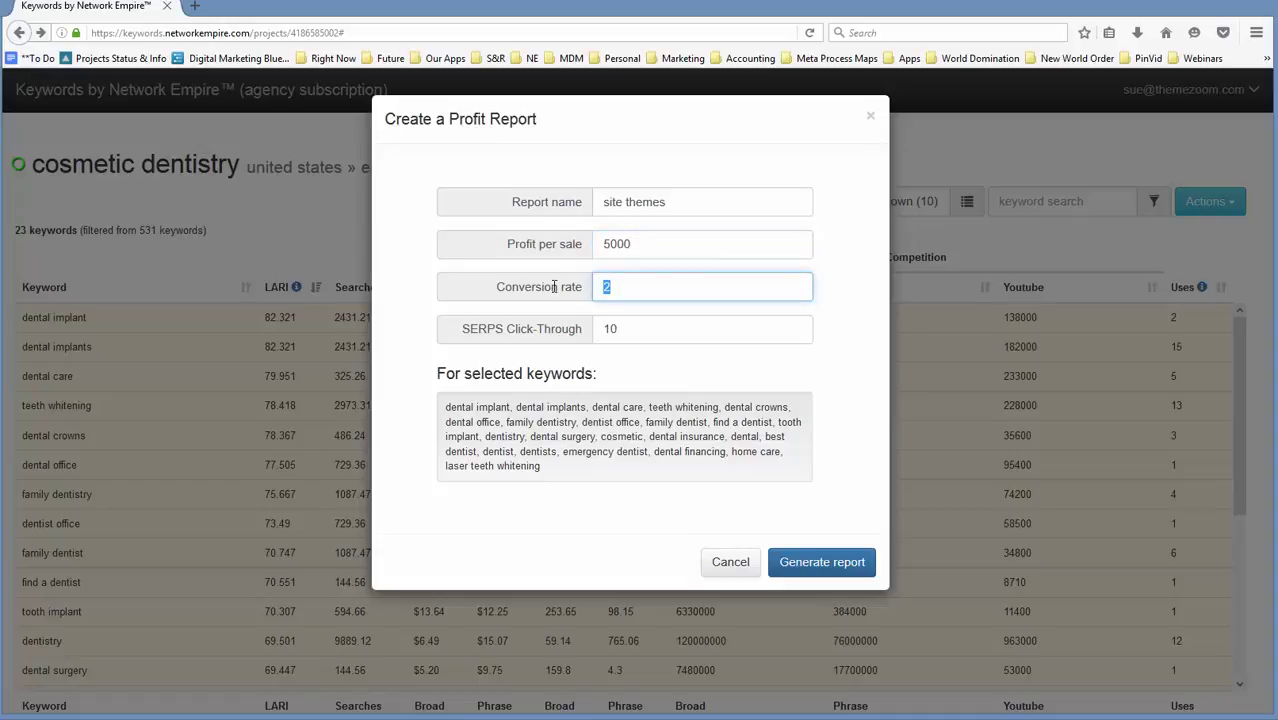
text(1)
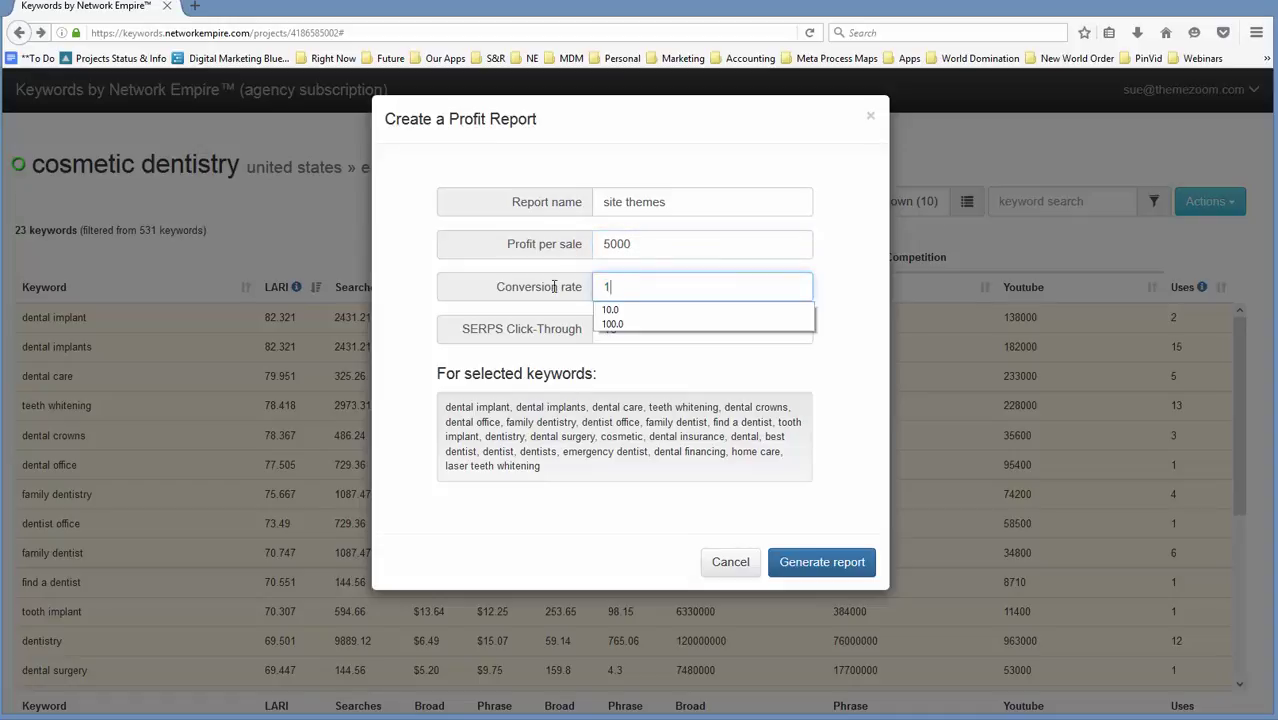
click(608, 357)
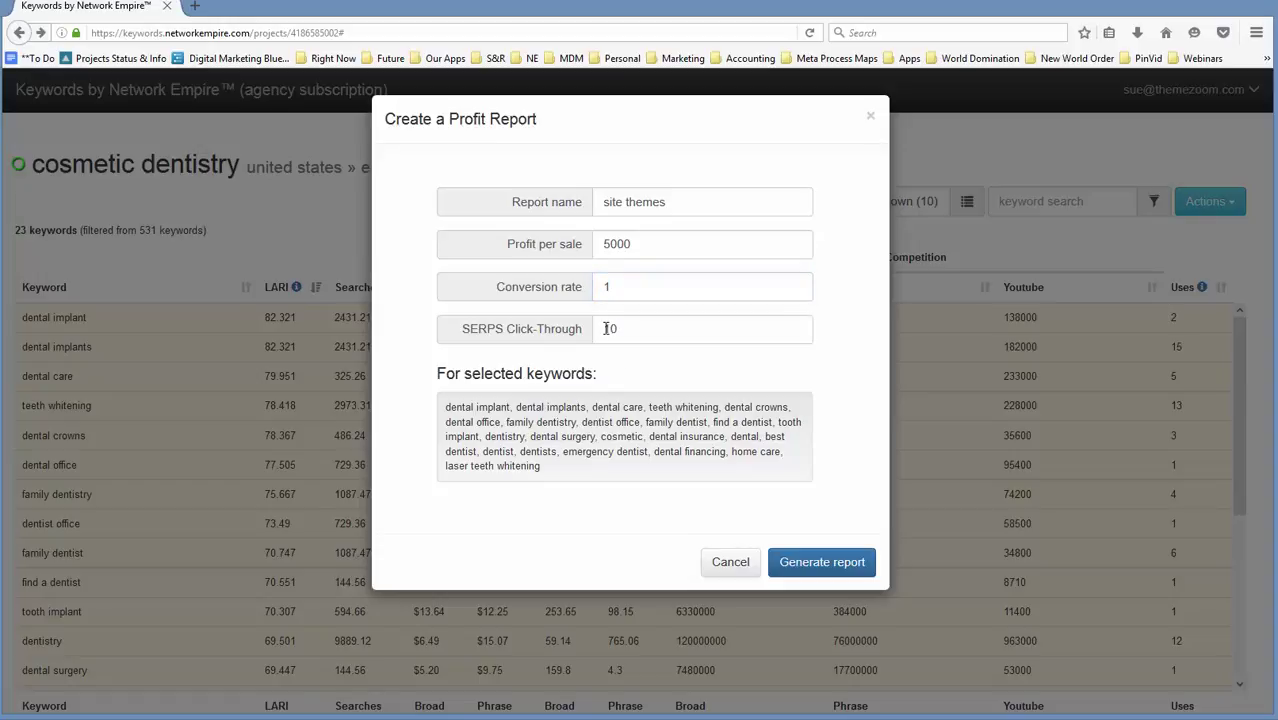
drag(614, 328, 578, 329)
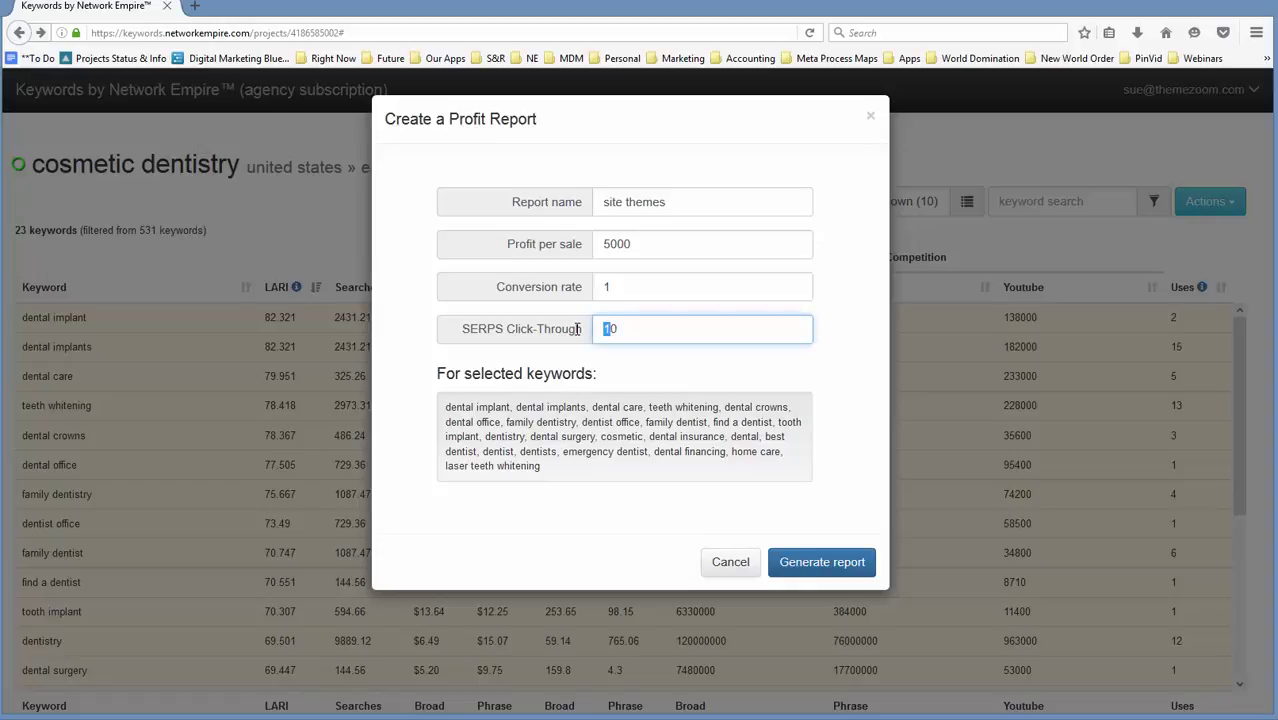
text(3)
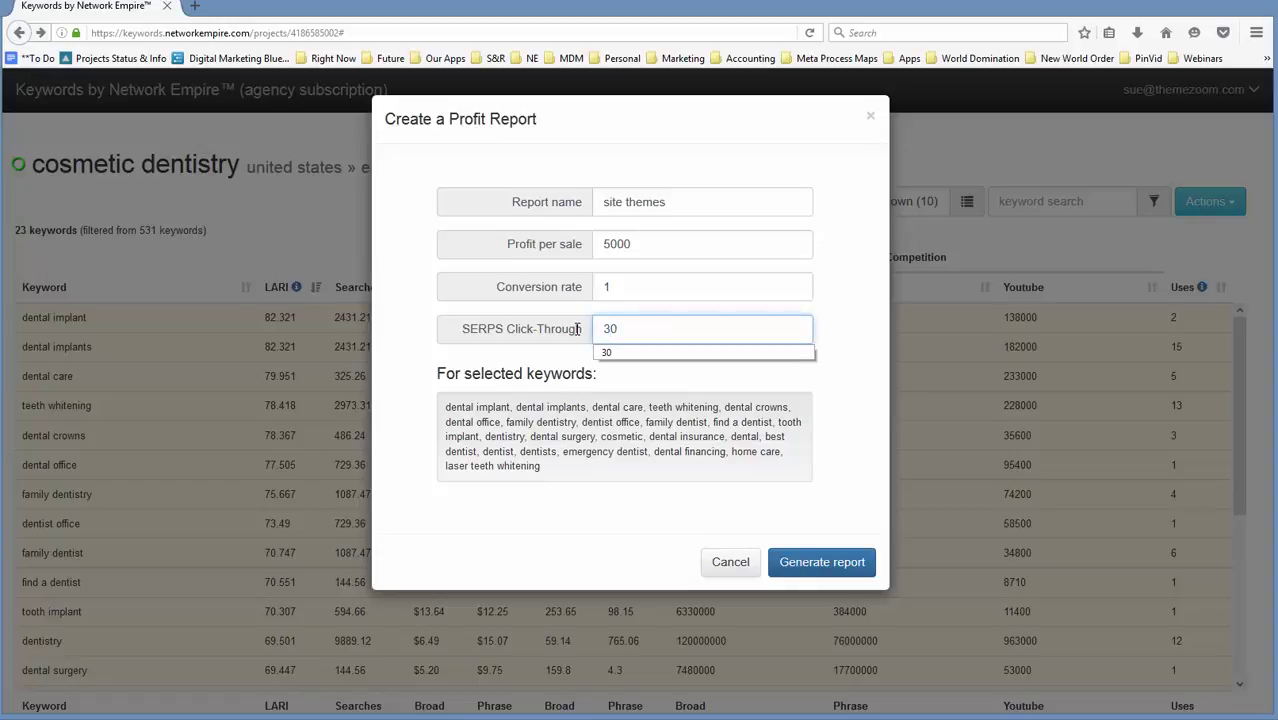
click(616, 377)
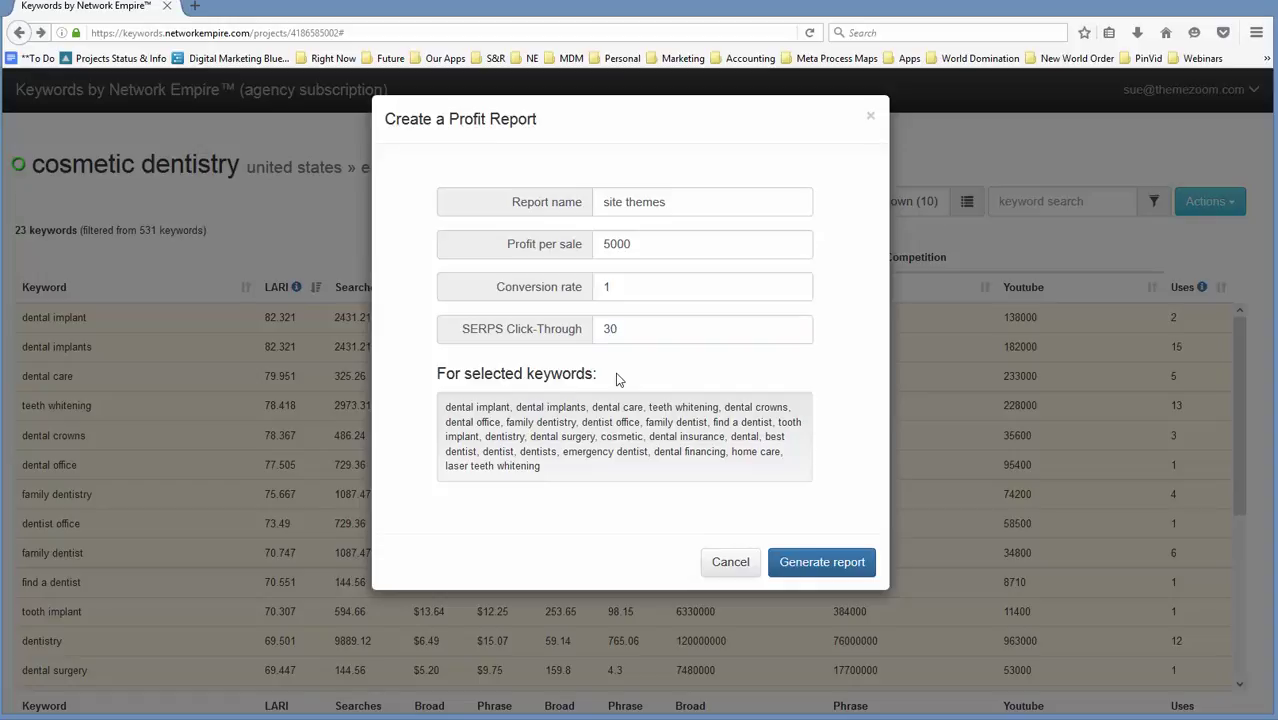
click(801, 562)
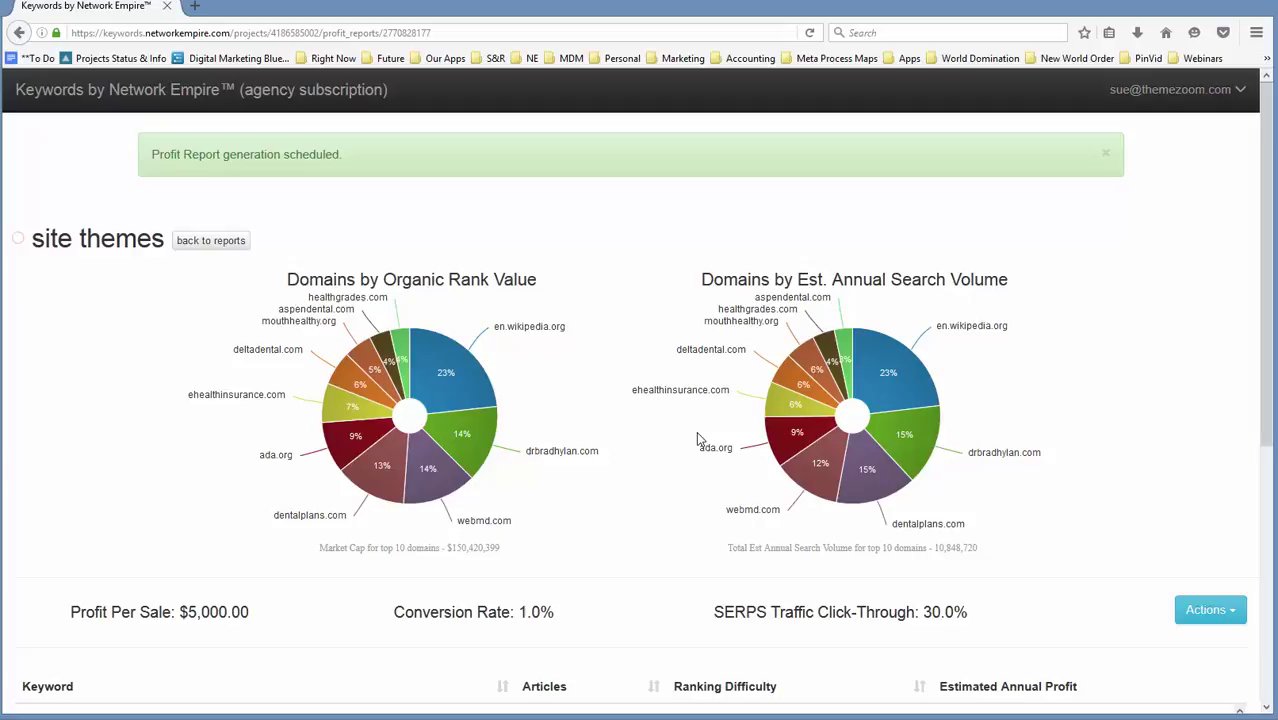
Scroll through the site themes report's keyword articles, difficulty and annual profit results.
click(1210, 611)
scroll(1132, 603, down, 2)
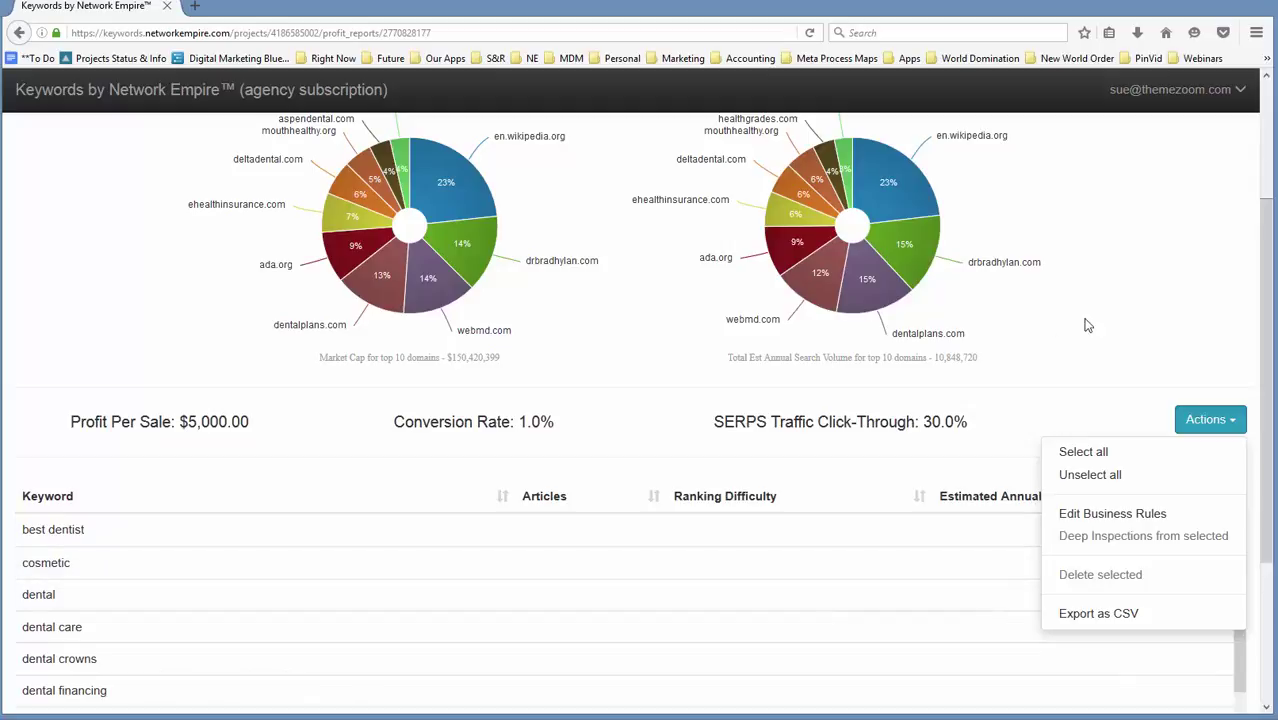
click(1105, 352)
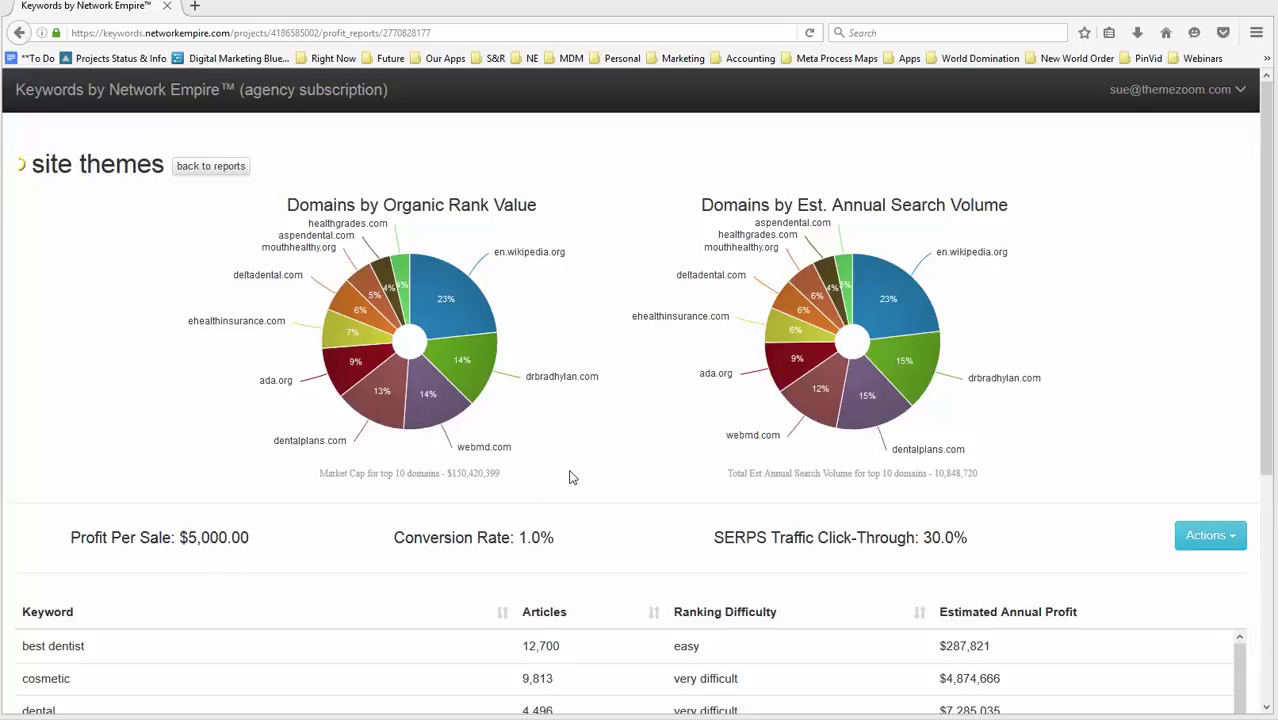
scroll(585, 472, down, 2)
scroll(593, 487, down, 2)
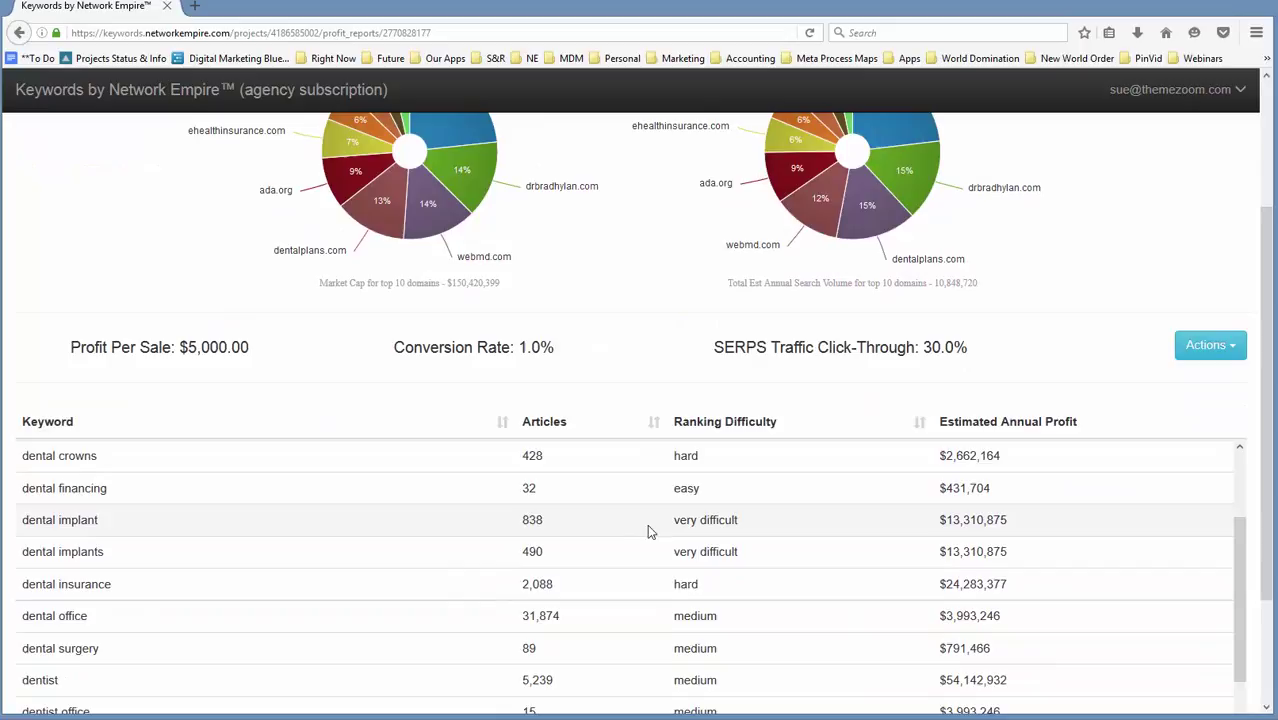
scroll(700, 495, down, 3)
scroll(940, 465, down, 2)
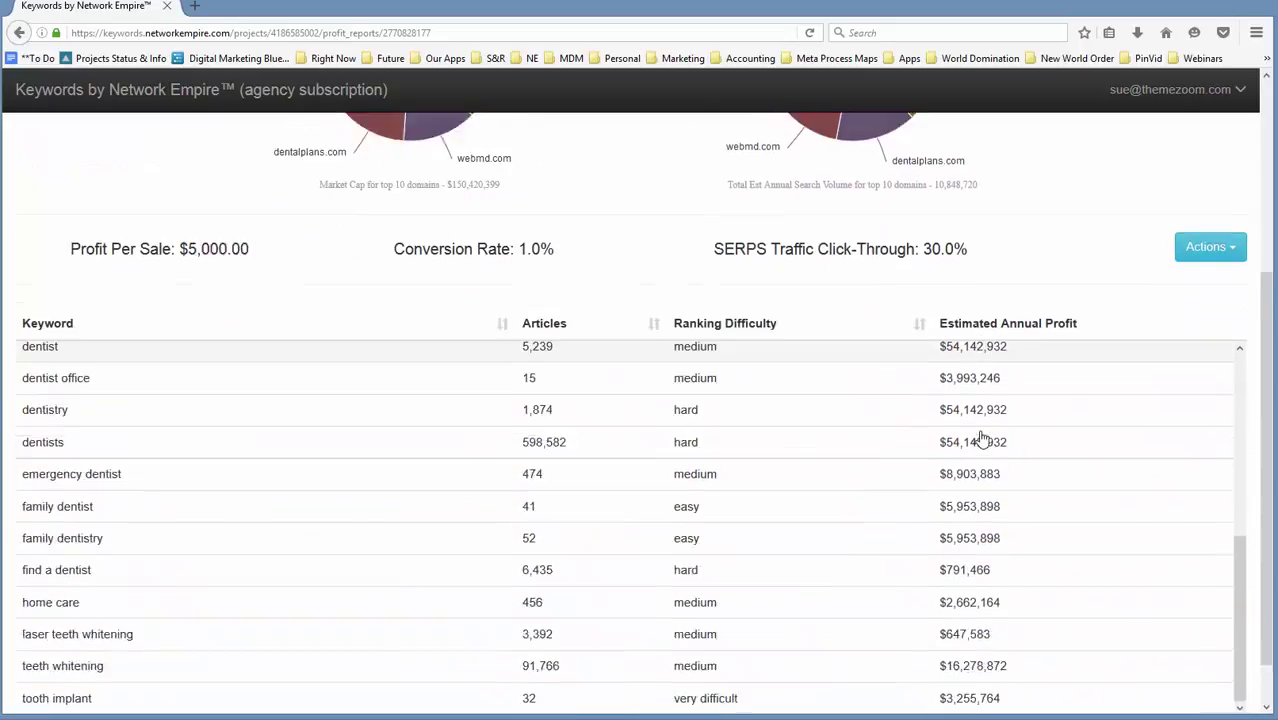
scroll(905, 435, up, 3)
scroll(895, 430, up, 5)
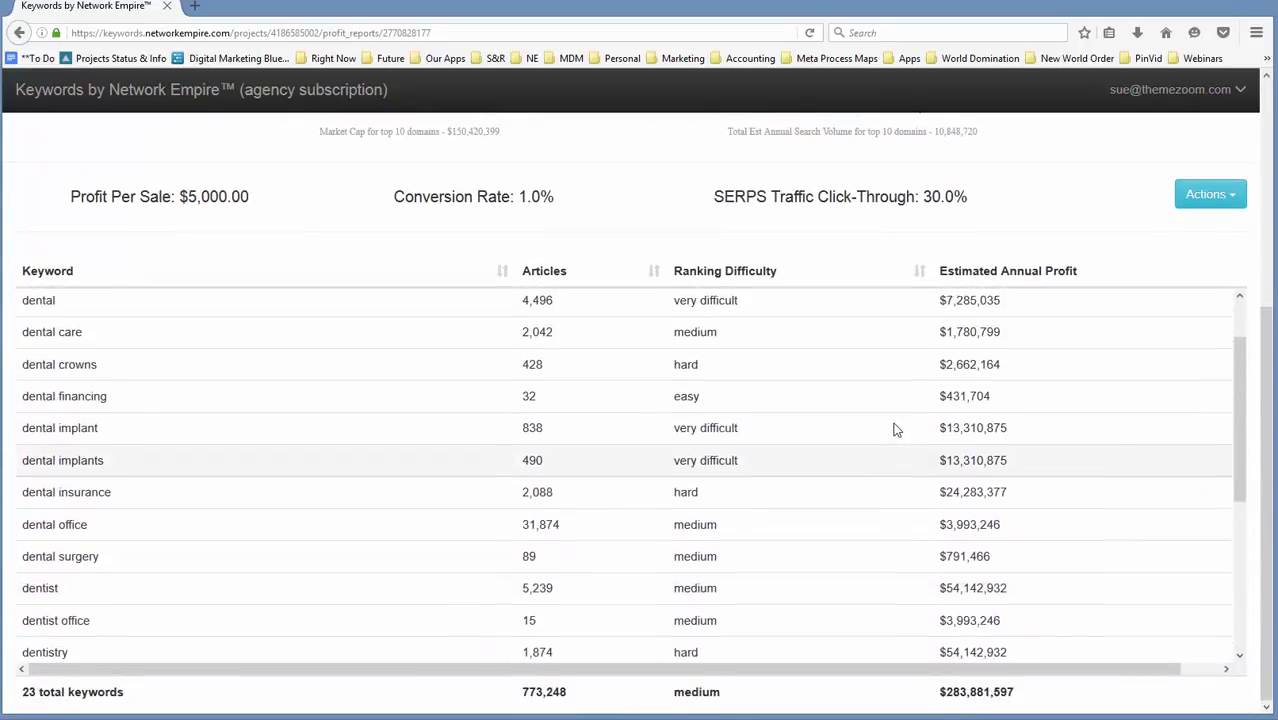
scroll(883, 432, down, 2)
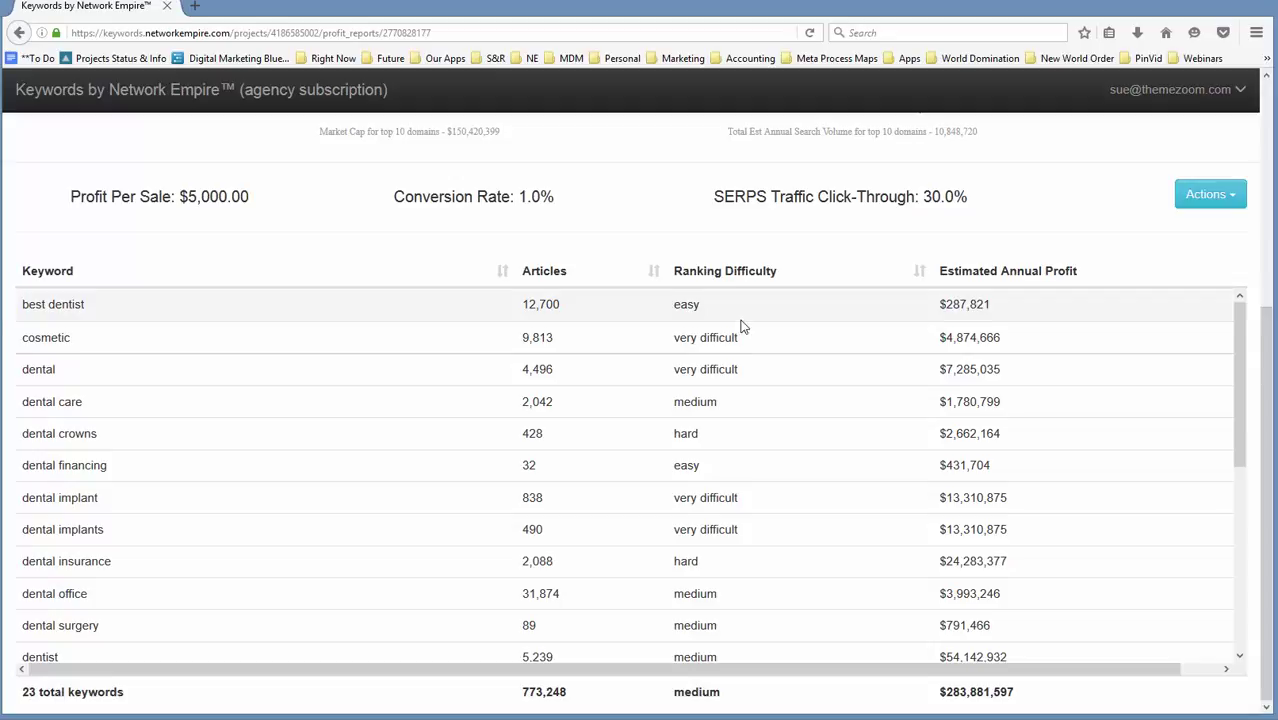
scroll(987, 327, up, 1)
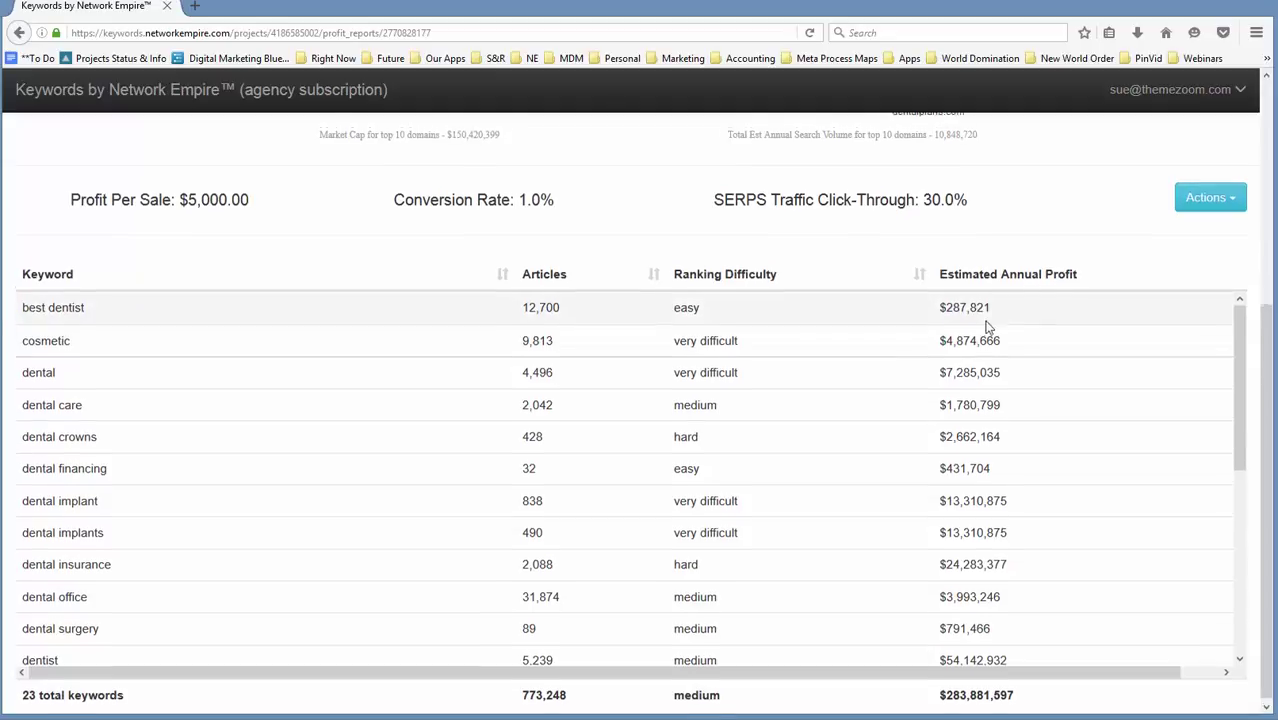
scroll(987, 327, up, 3)
scroll(887, 434, down, 3)
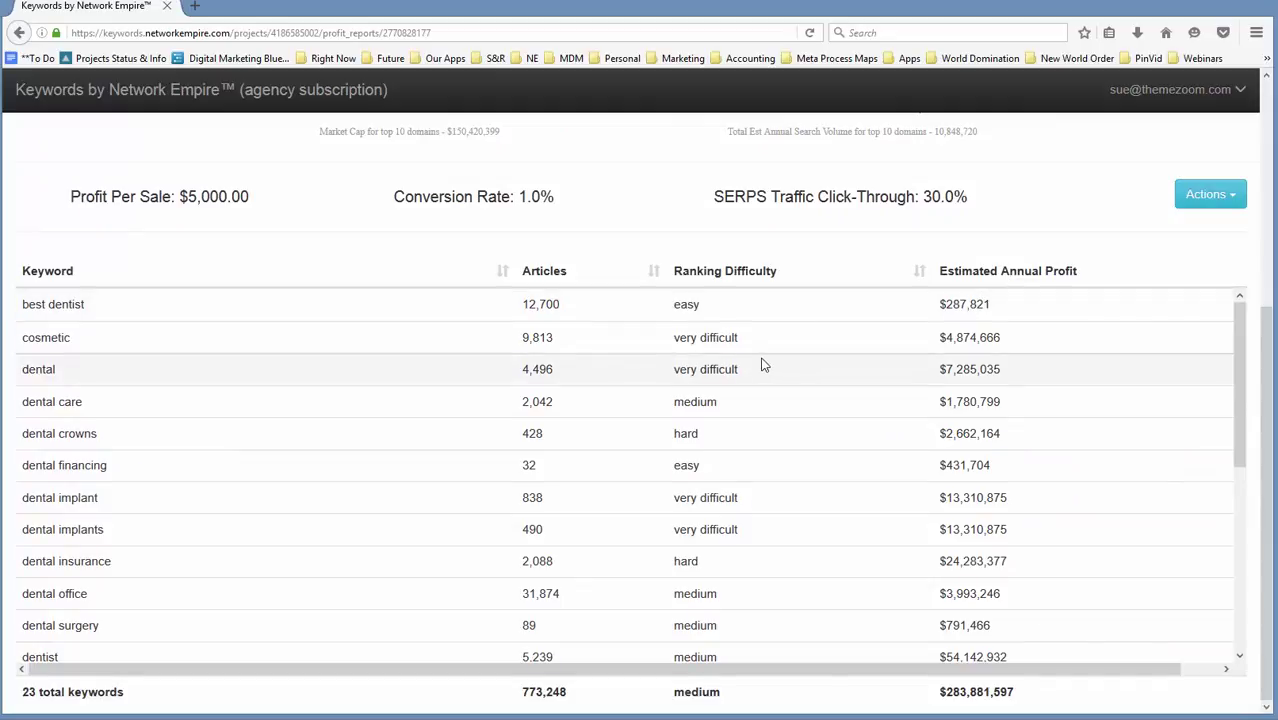
scroll(747, 340, up, 2)
scroll(820, 400, down, 1)
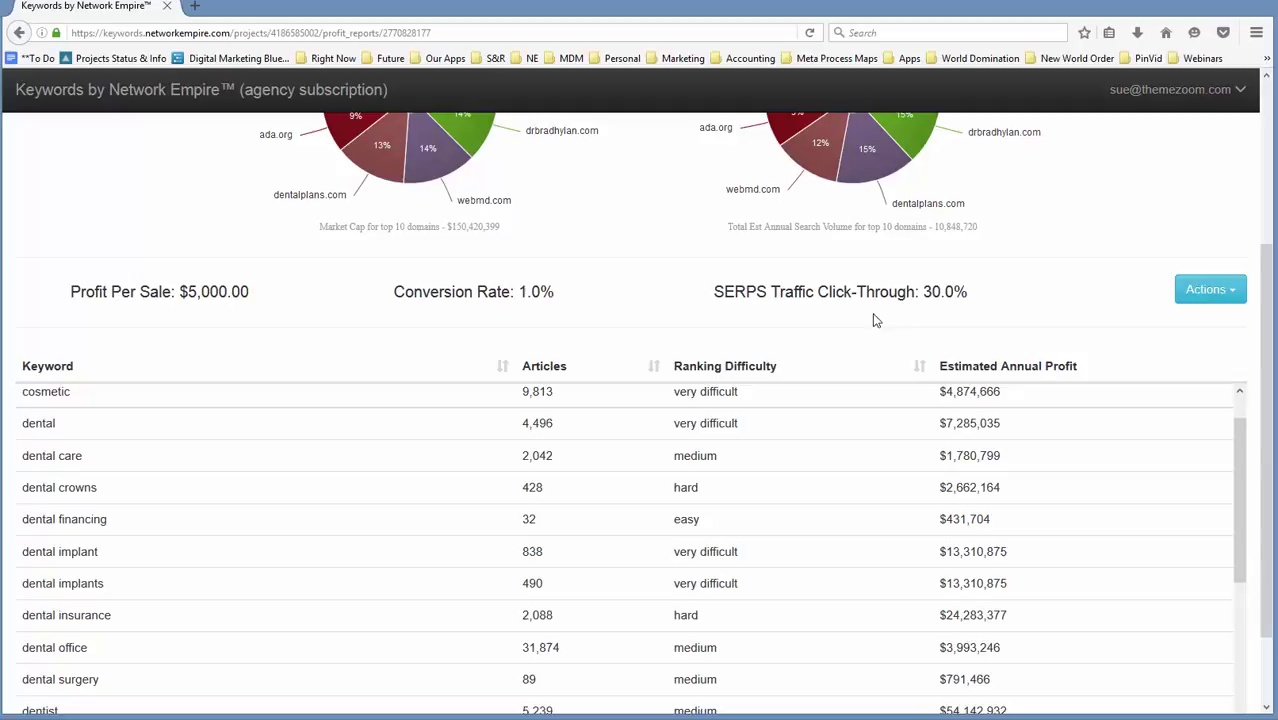
Sort the site themes report by Ranking Difficulty and scroll through the sorted keywords.
click(920, 367)
scroll(845, 337, down, 2)
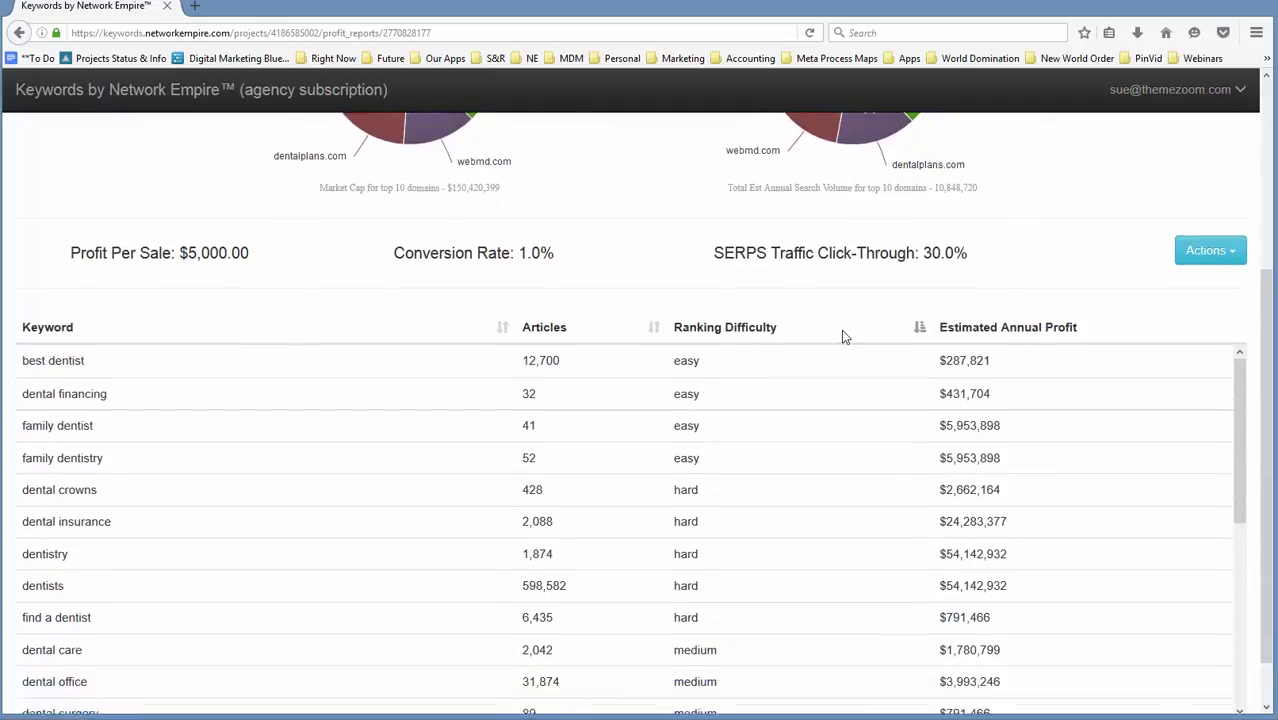
scroll(790, 345, up, 1)
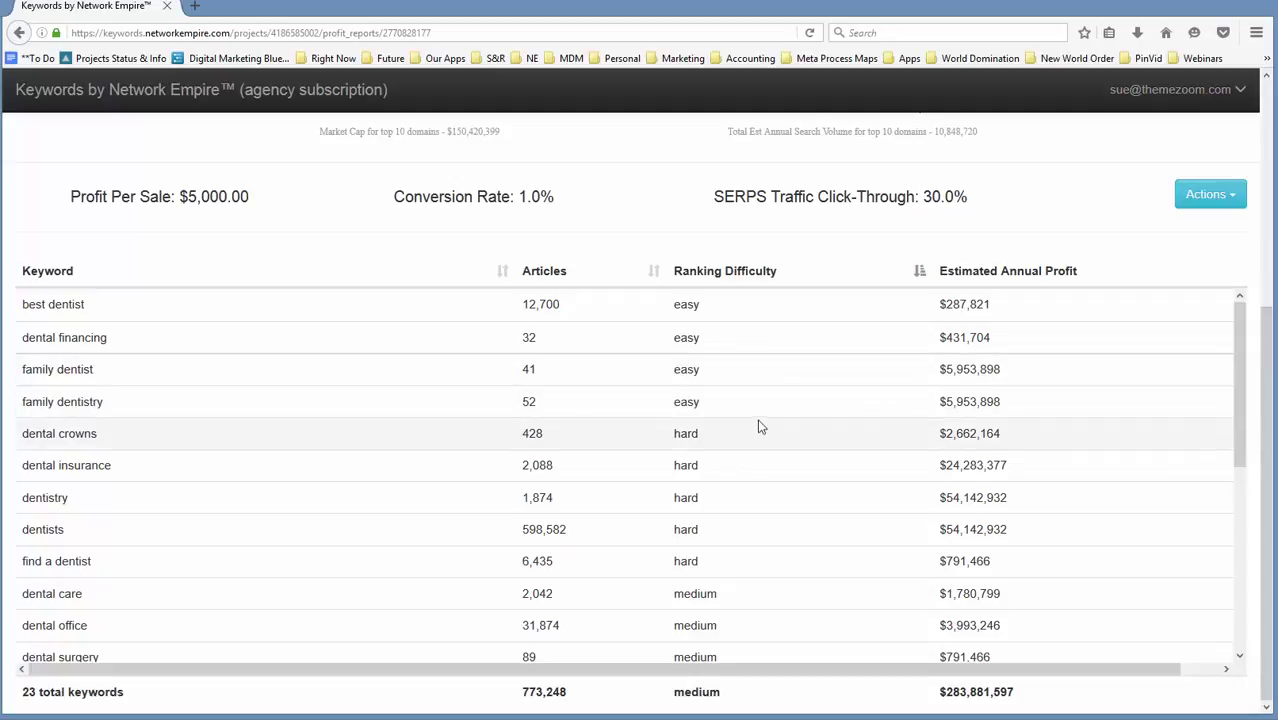
scroll(897, 400, down, 1)
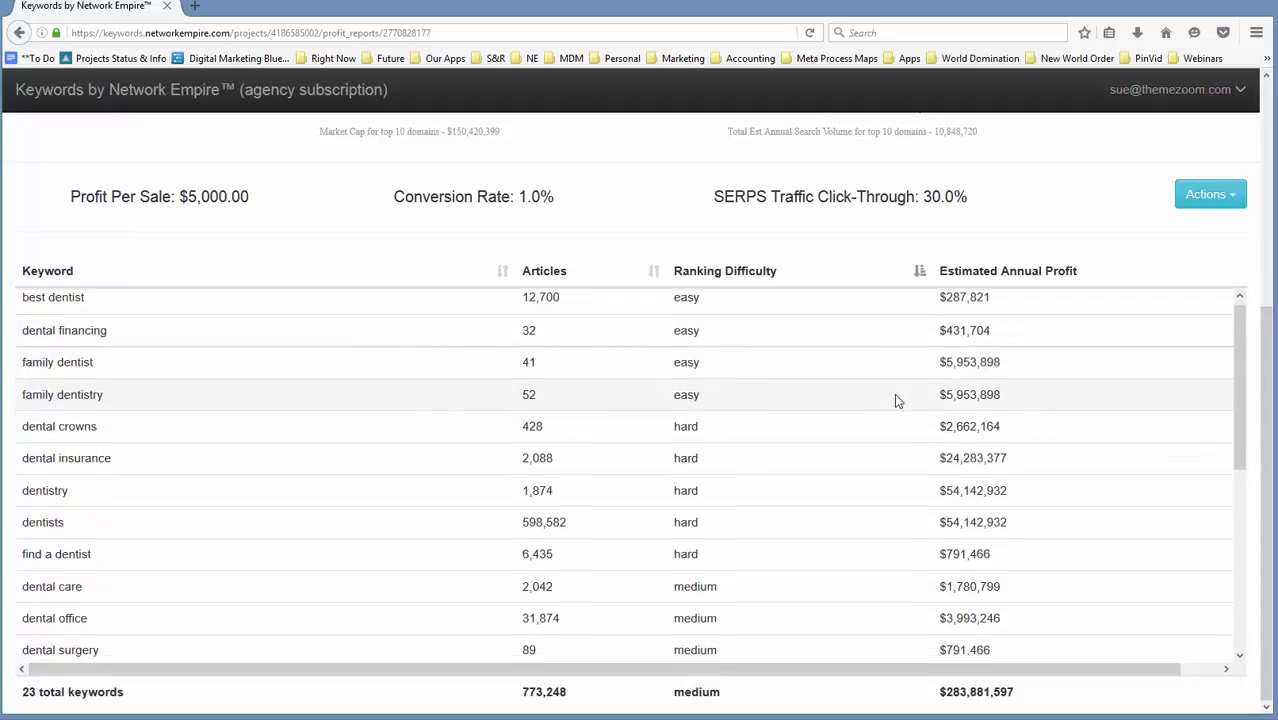
scroll(897, 400, down, 2)
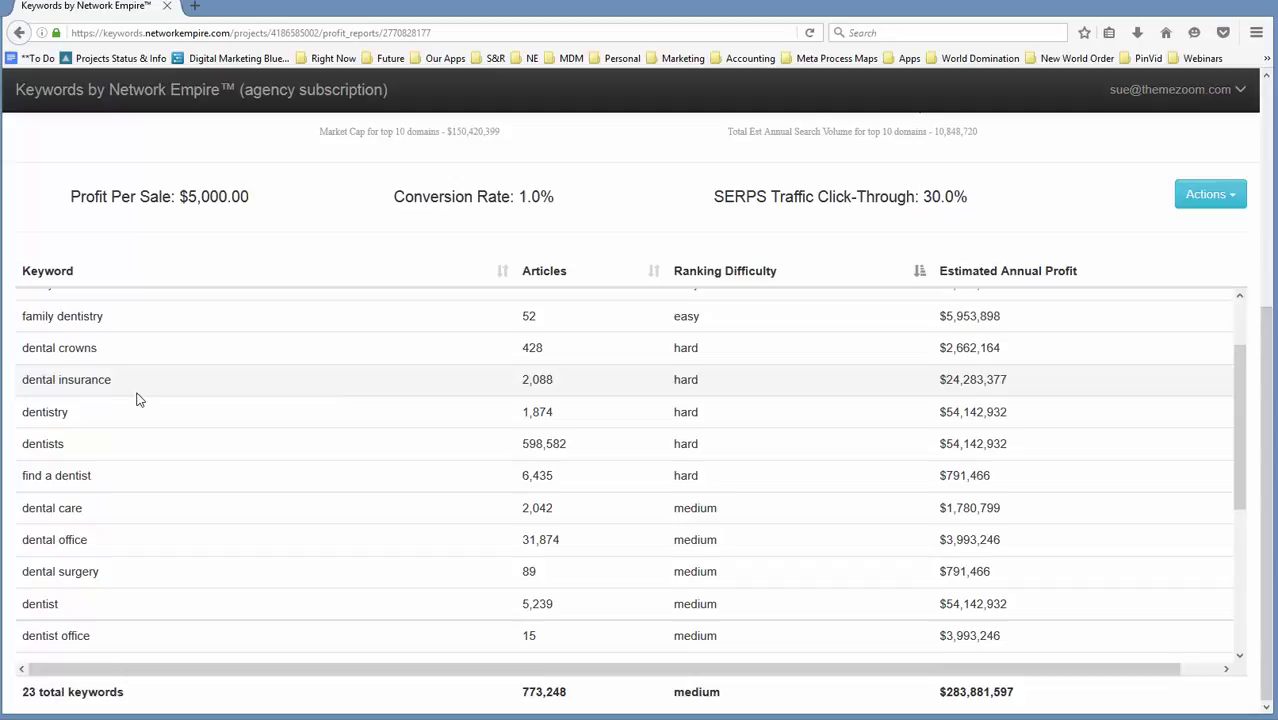
scroll(142, 394, down, 3)
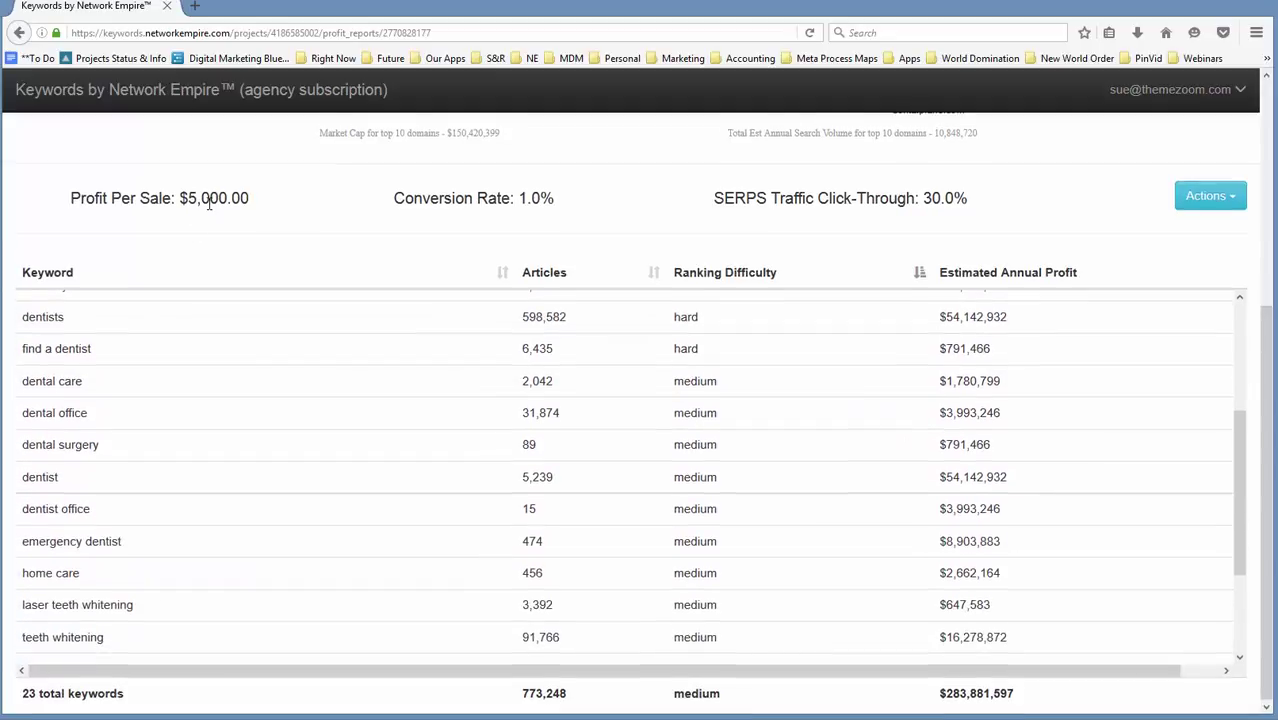
scroll(142, 363, up, 5)
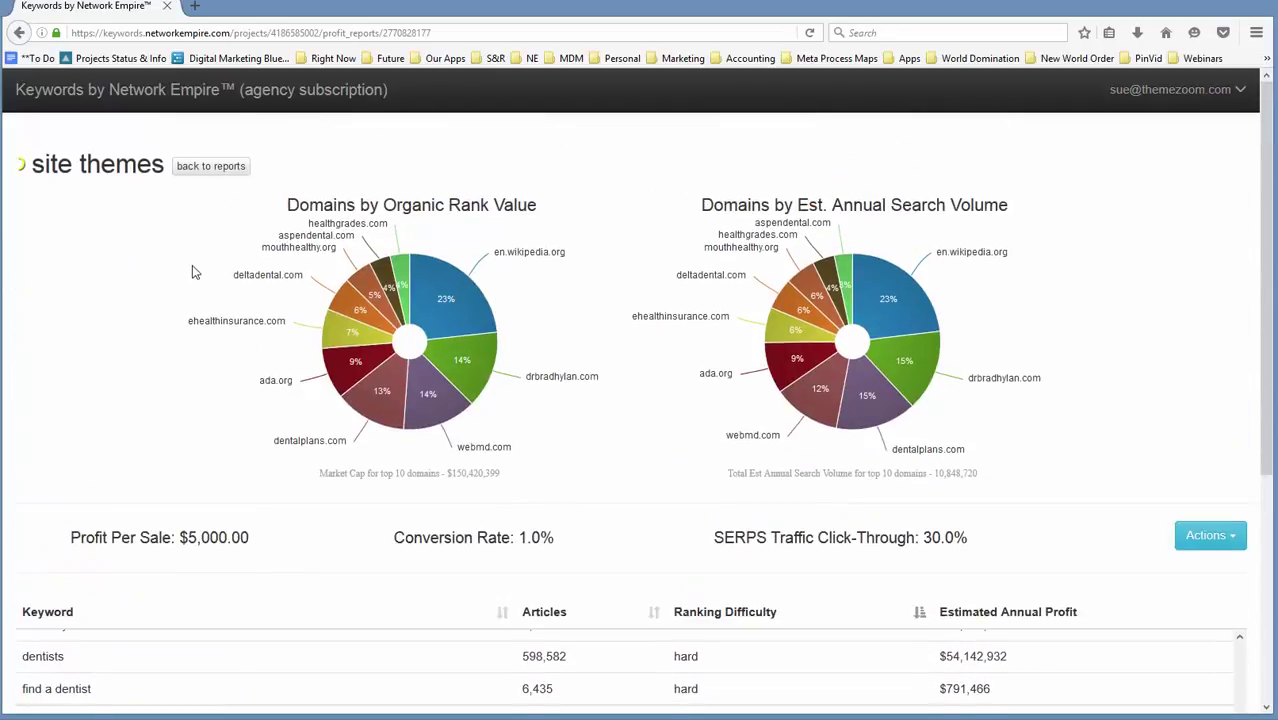
scroll(193, 270, down, 5)
scroll(354, 394, down, 3)
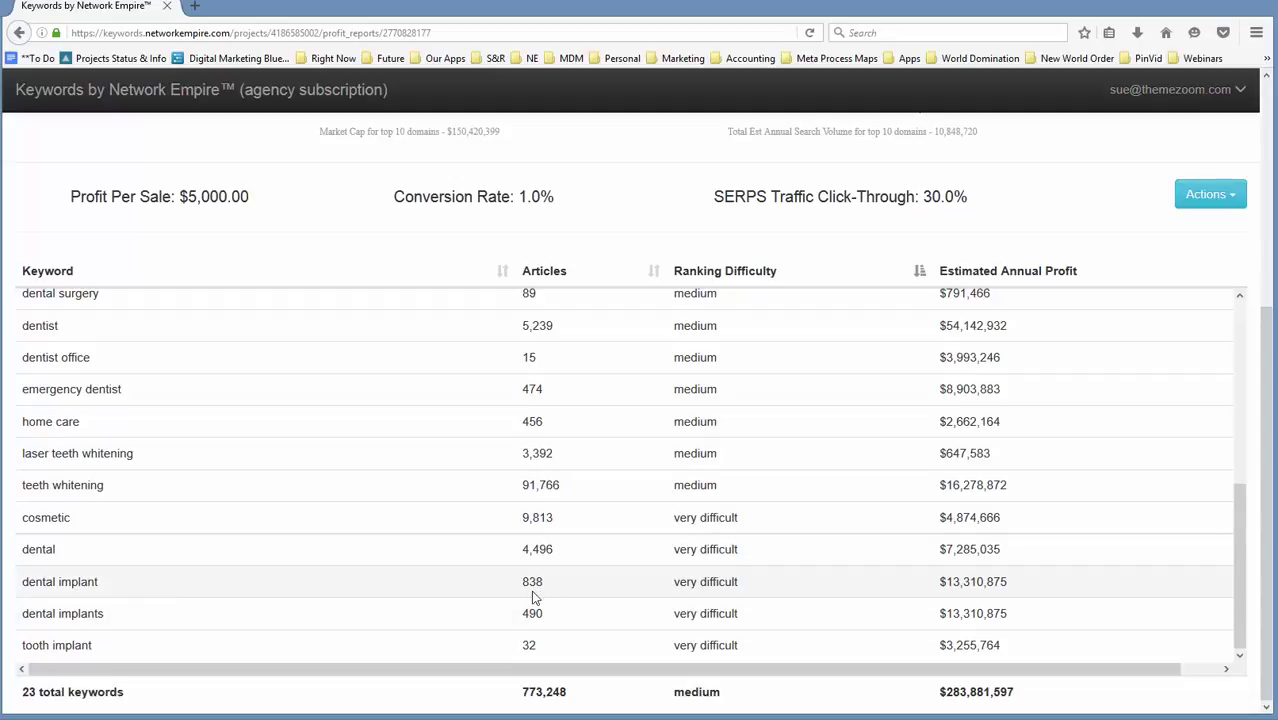
Run deep inspections on the 'dental implant' and 'dental implants' keywords.
click(256, 586)
click(255, 616)
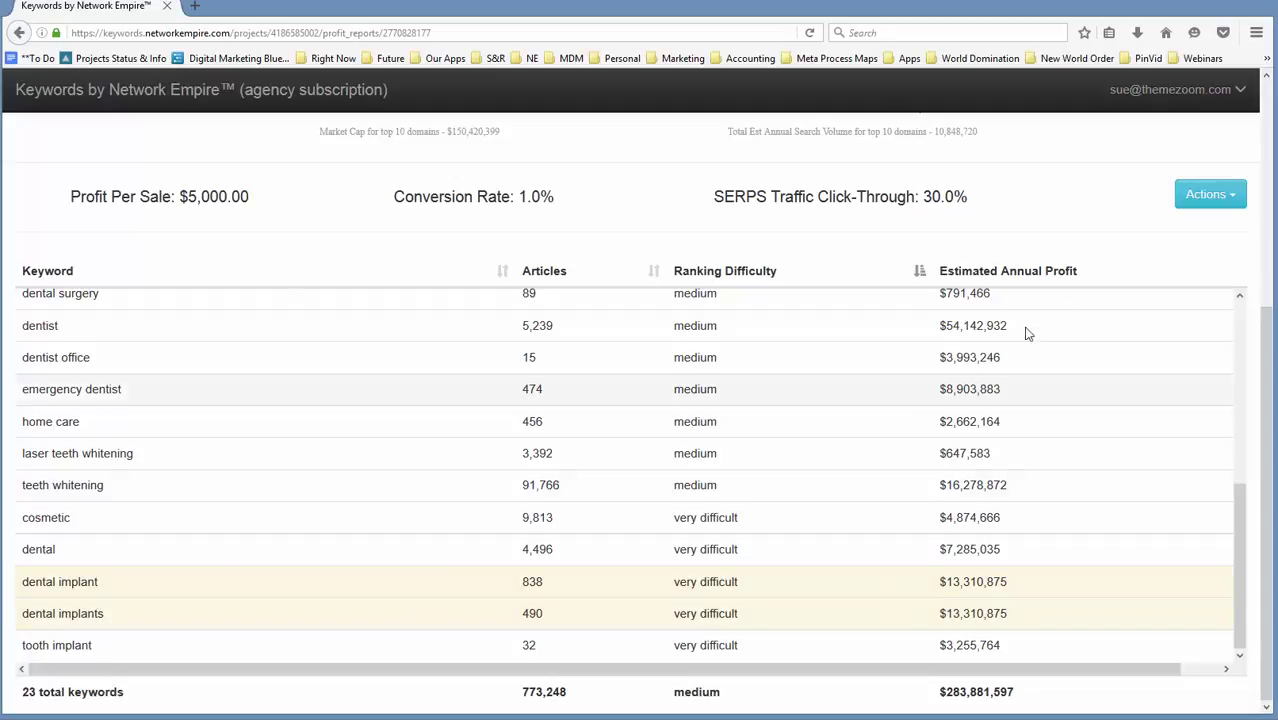
click(1213, 200)
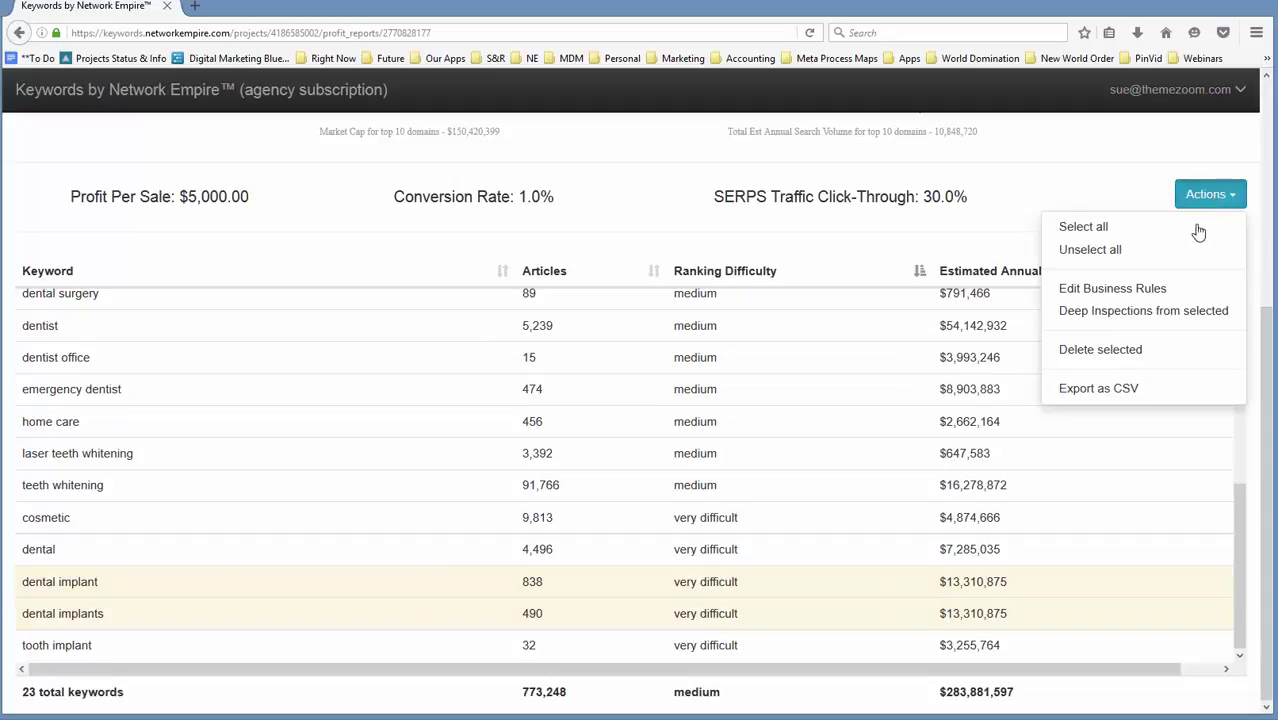
click(1120, 312)
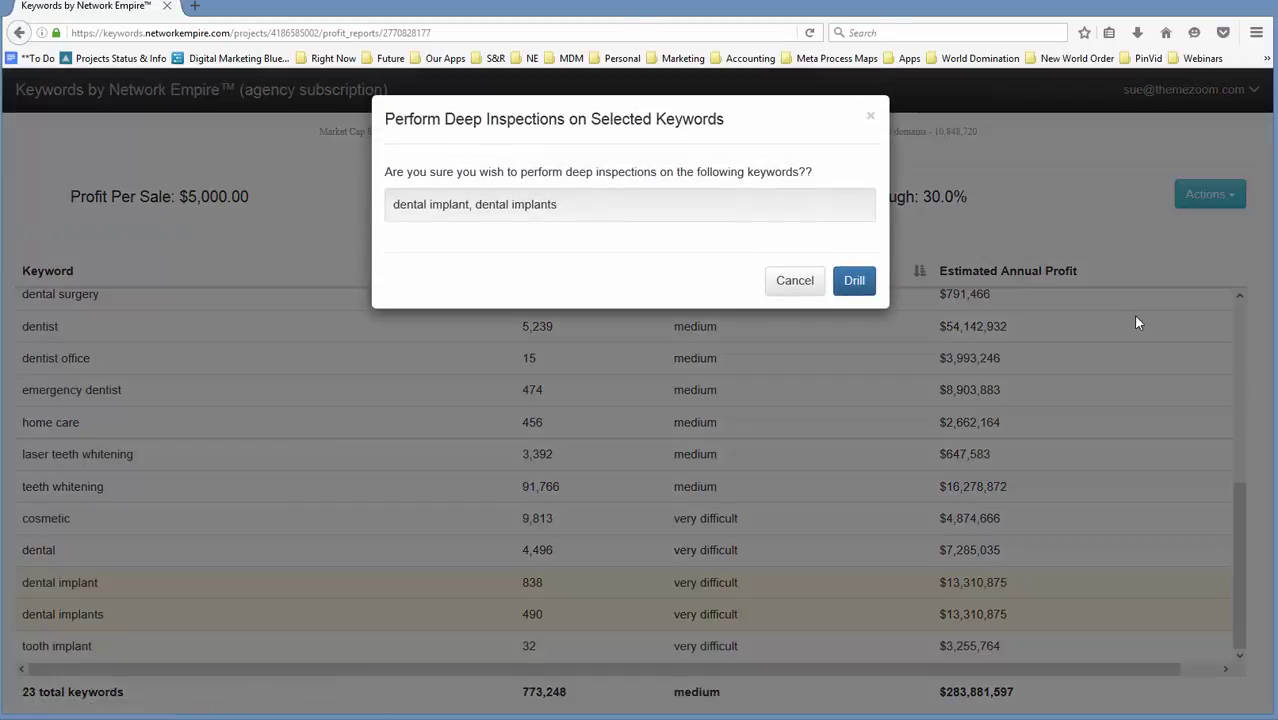
click(852, 283)
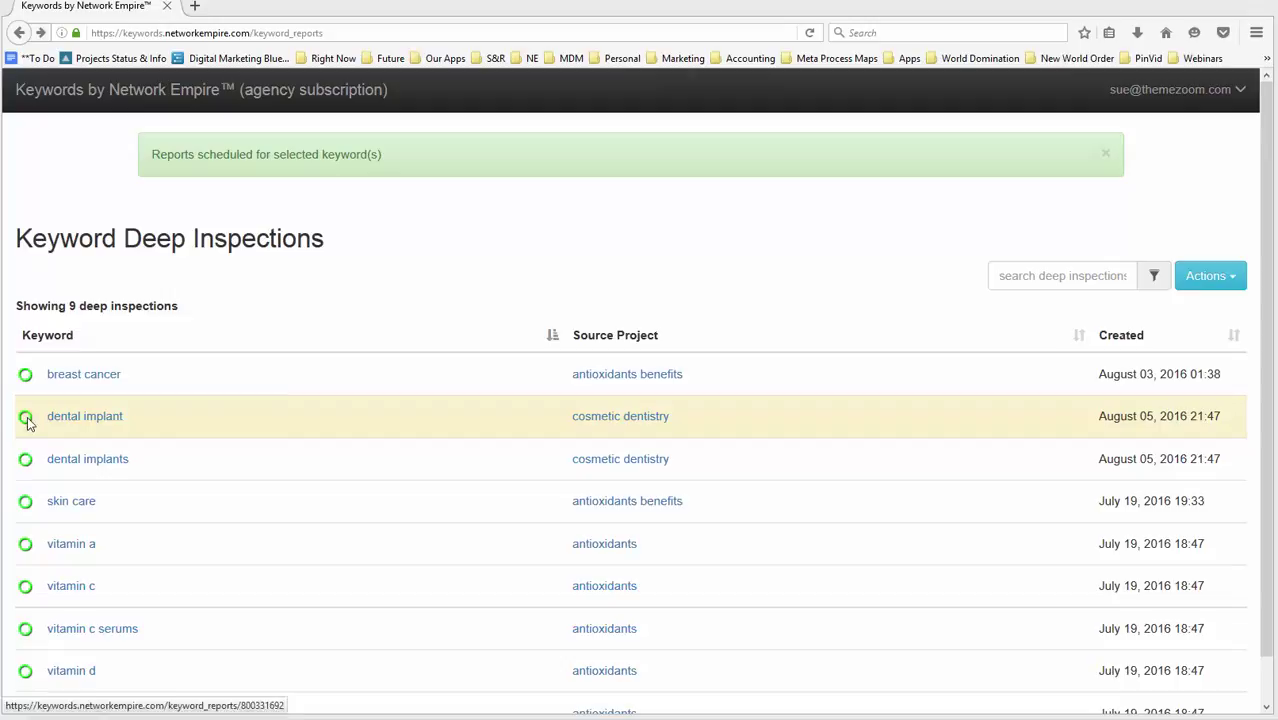
Open the 'dental implant' deep inspection and scroll down to its ranked URLs with KDI scores.
click(105, 420)
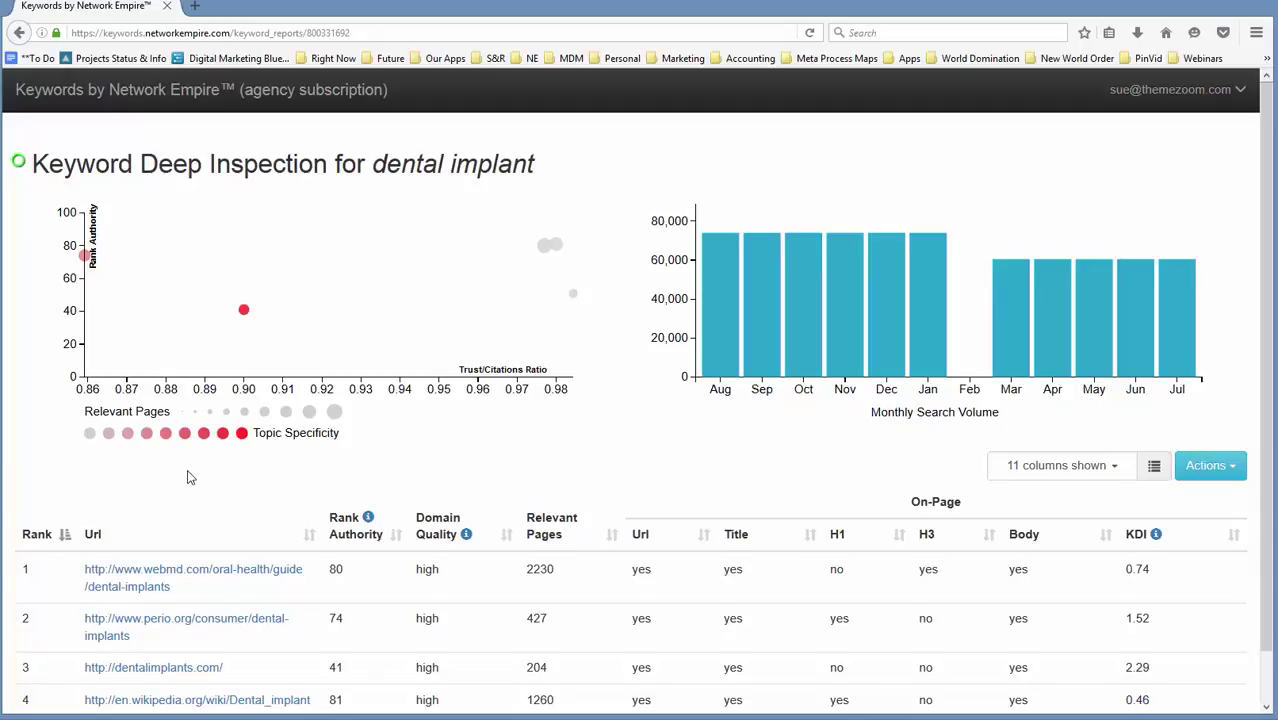
scroll(190, 478, down, 1)
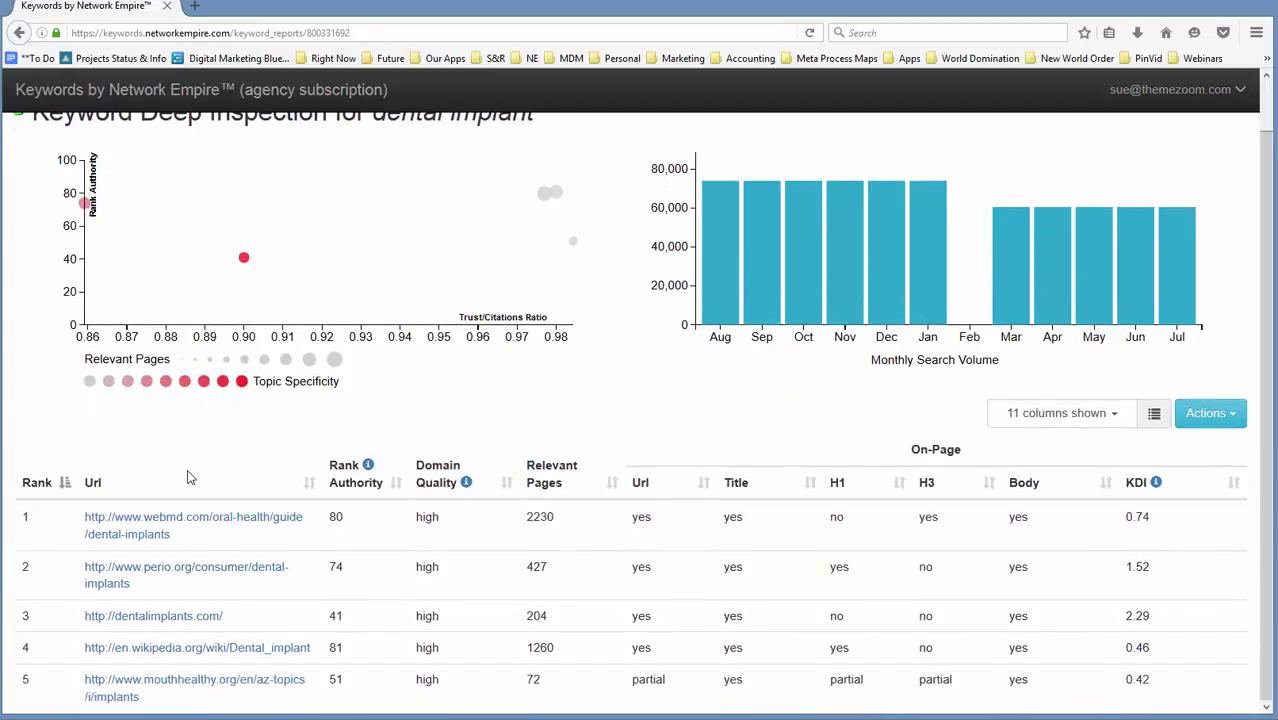
mouse_move(879, 215)
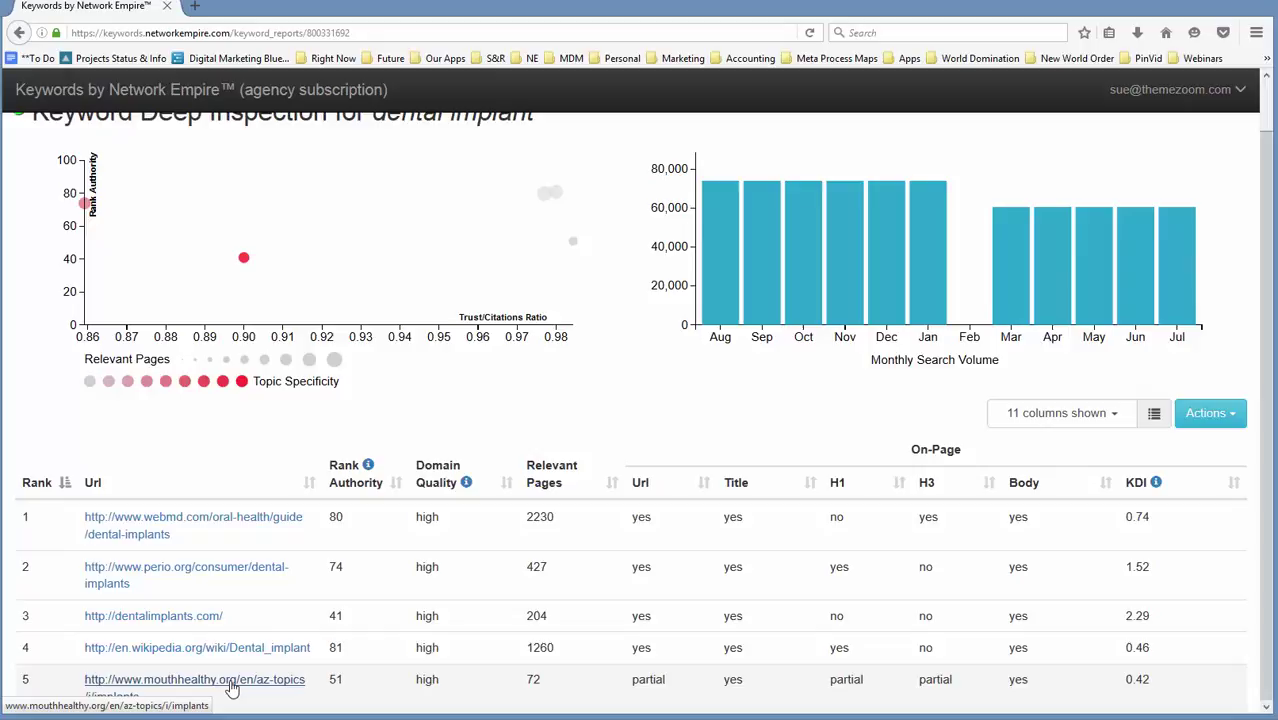
Show the Domain Authority, Page Authority, Trust Flow, Citation Flow, Referring IPs, Referring Domains and Backlinks columns.
click(1043, 422)
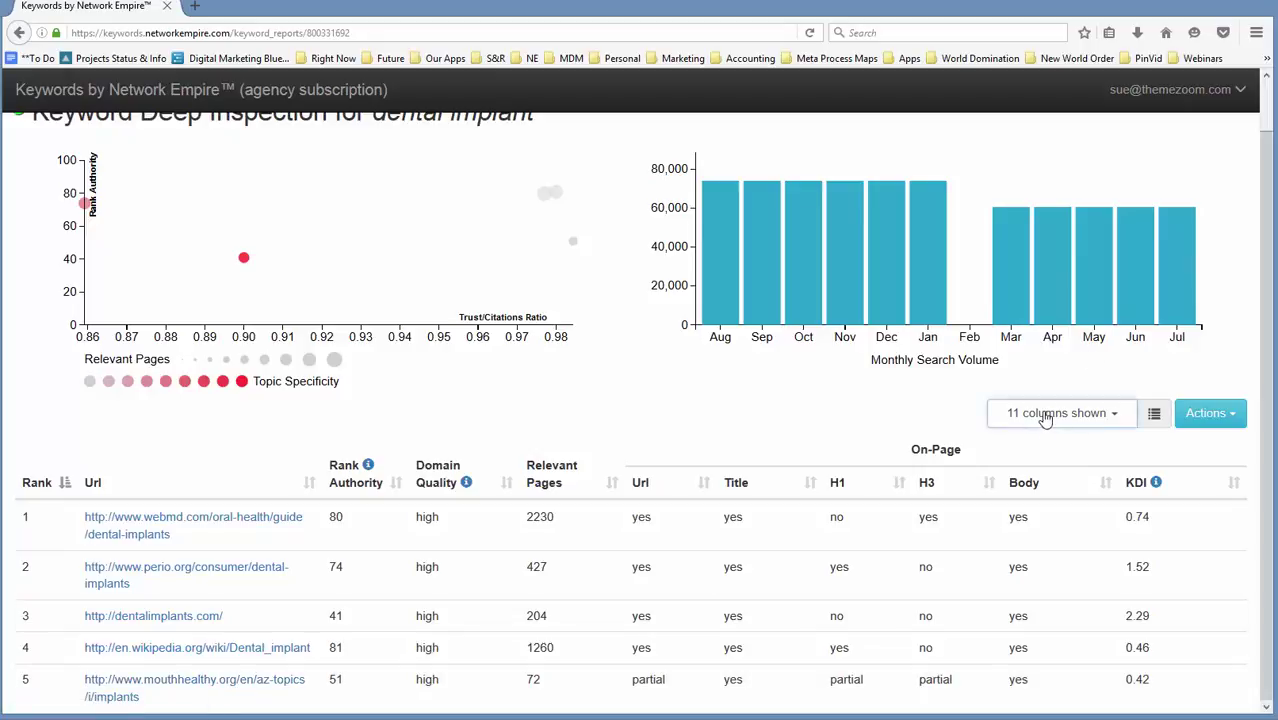
click(1031, 565)
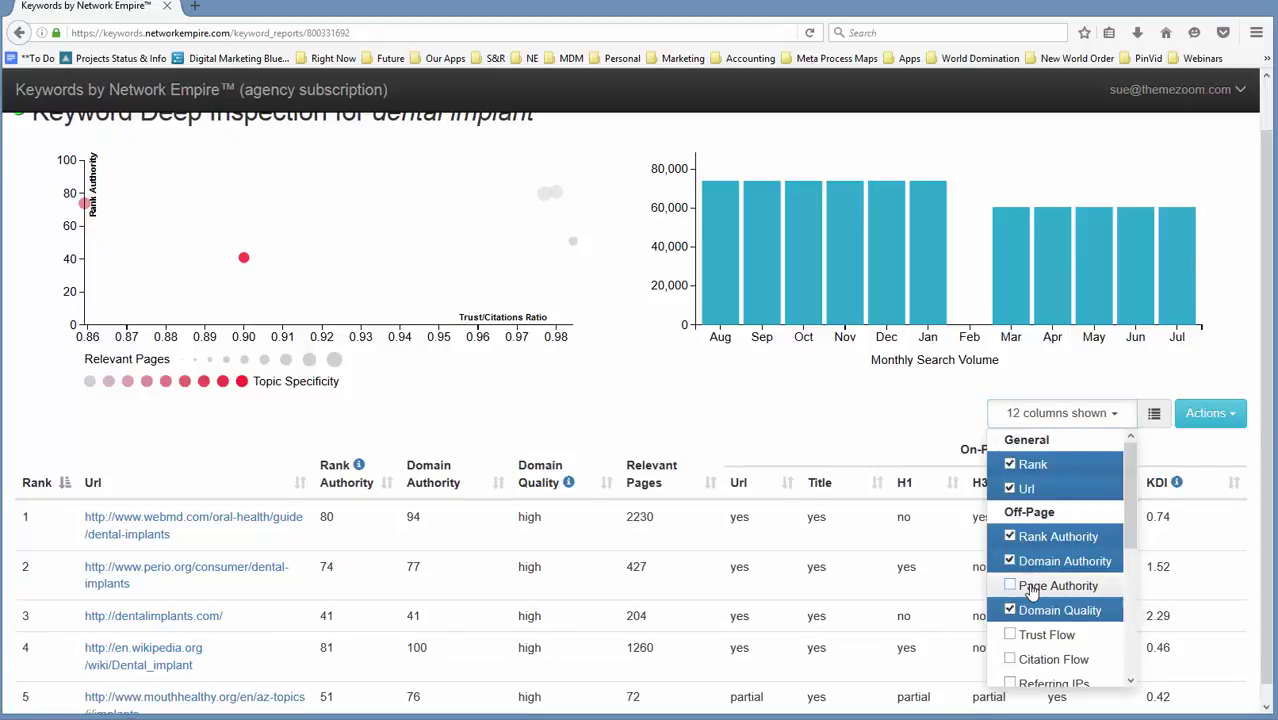
click(1032, 589)
scroll(1032, 591, down, 3)
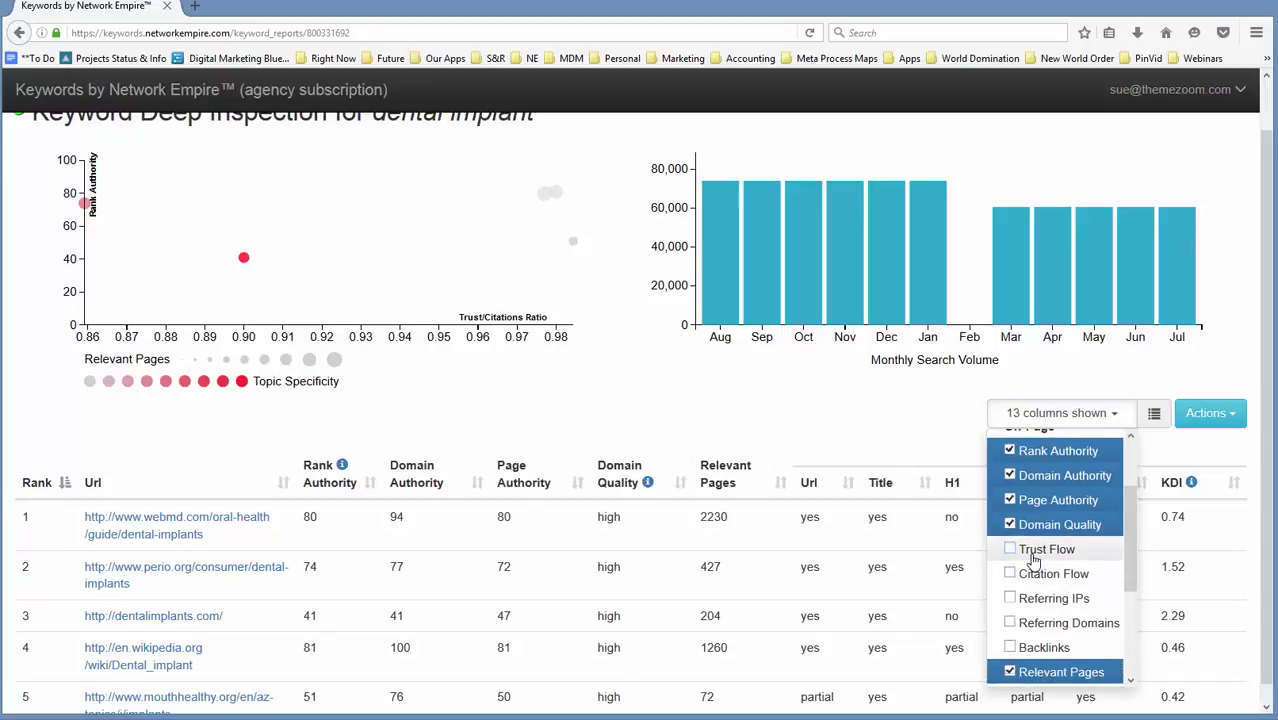
click(1032, 552)
click(1027, 576)
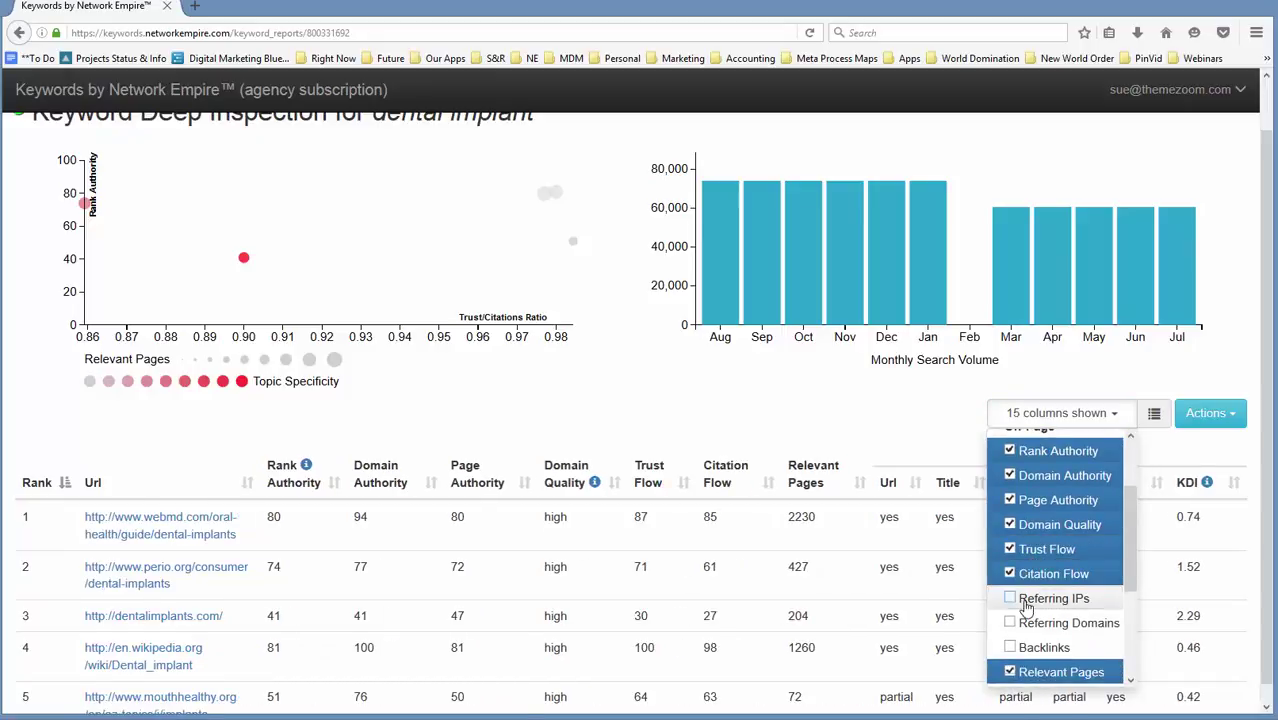
click(1027, 600)
click(1026, 624)
click(1022, 648)
Hide the on-page Url, Title, H1, H3, Body and KDI columns.
scroll(1025, 630, down, 4)
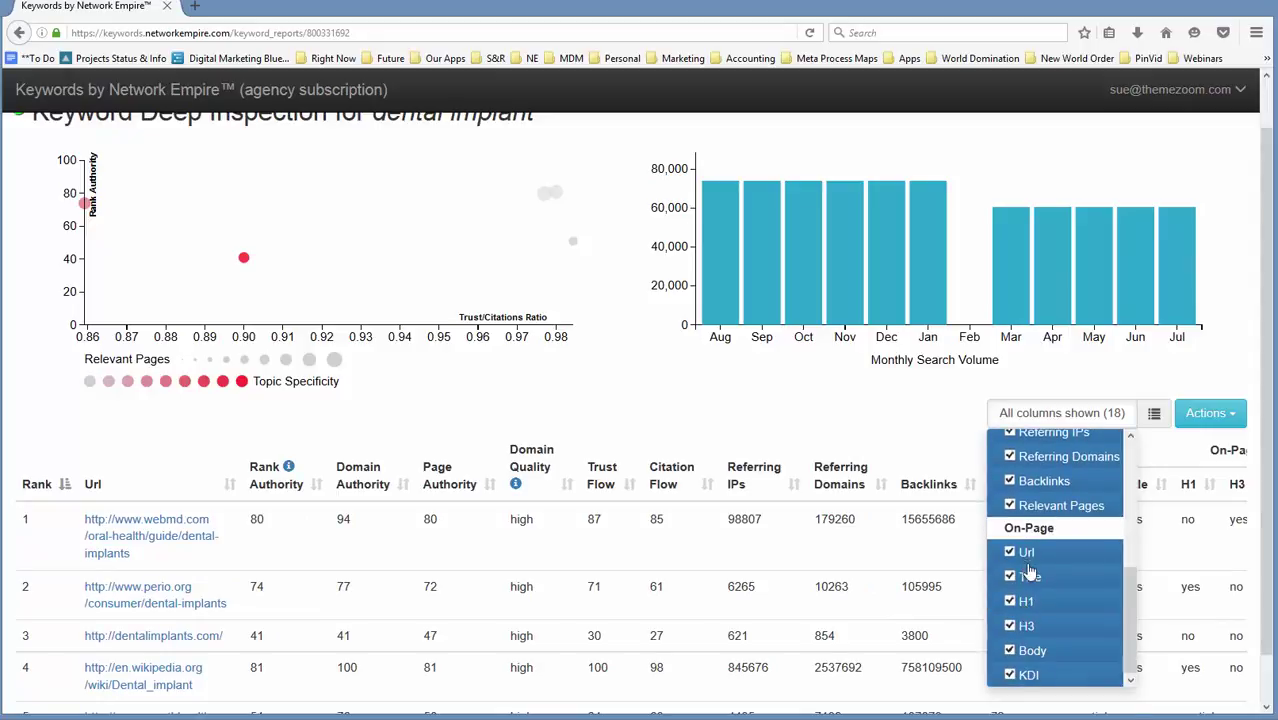
click(1009, 553)
click(1009, 577)
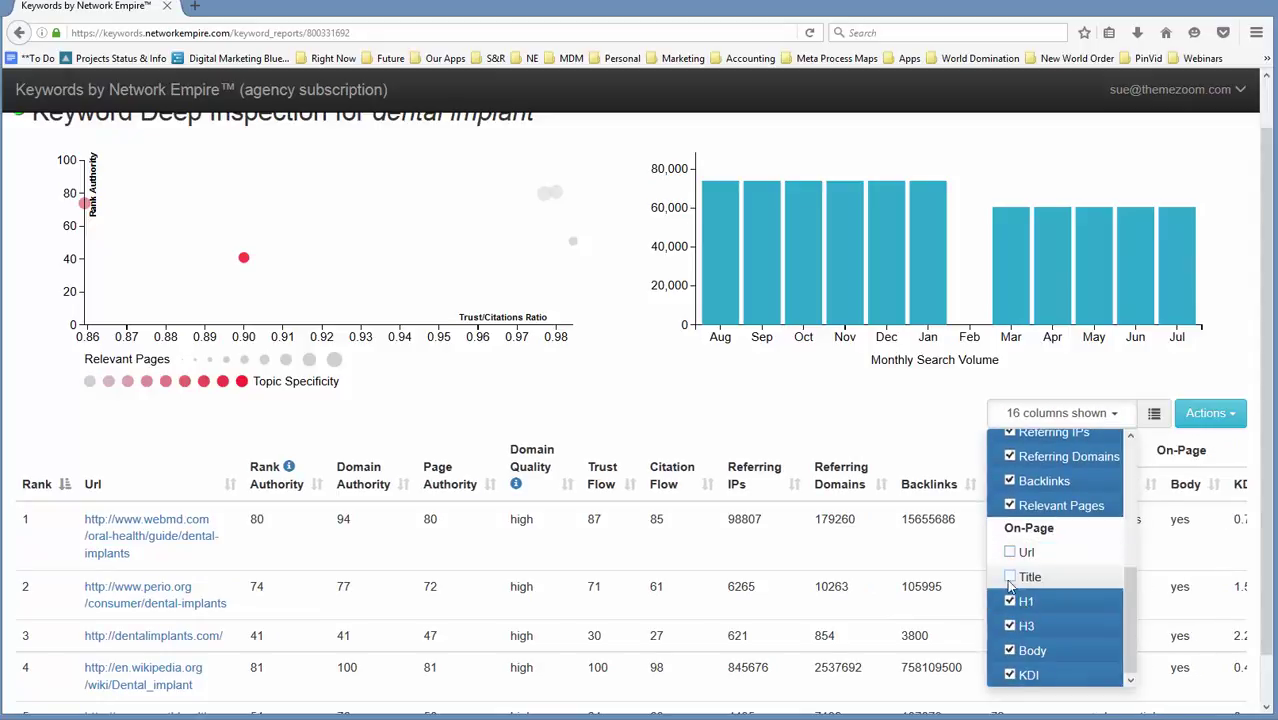
click(1009, 601)
click(1010, 626)
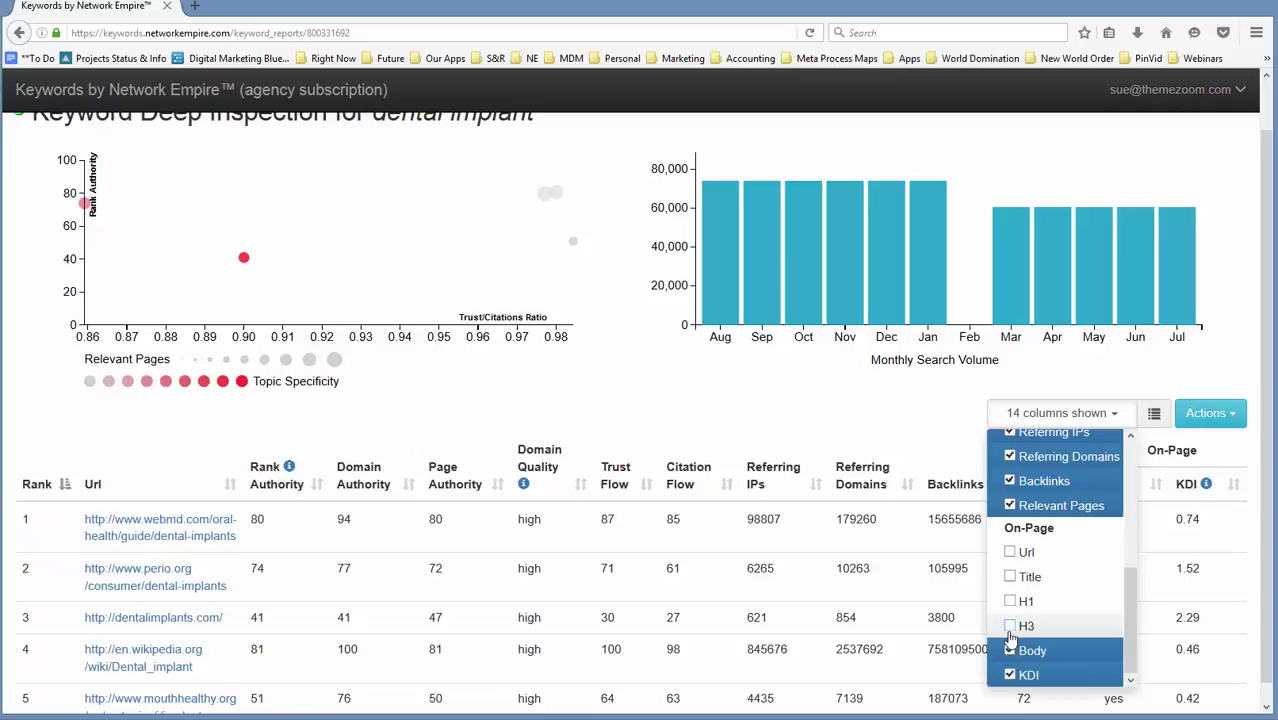
click(1010, 651)
click(1010, 675)
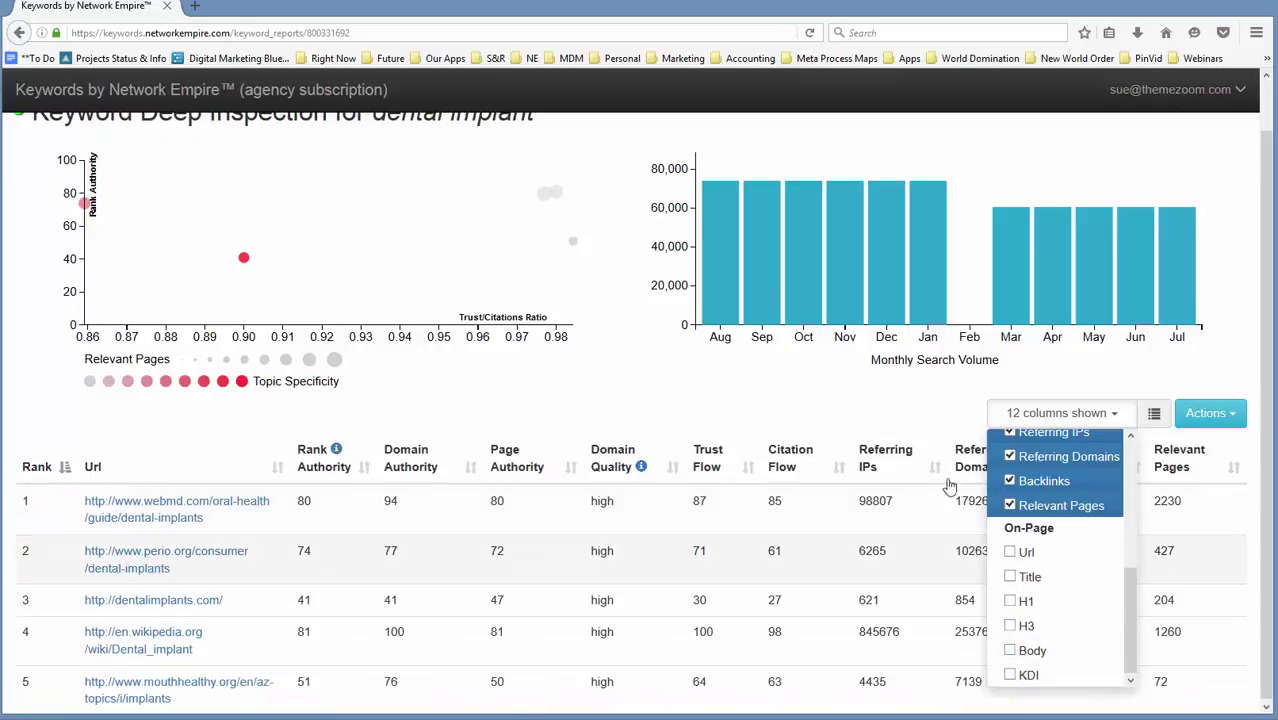
click(941, 418)
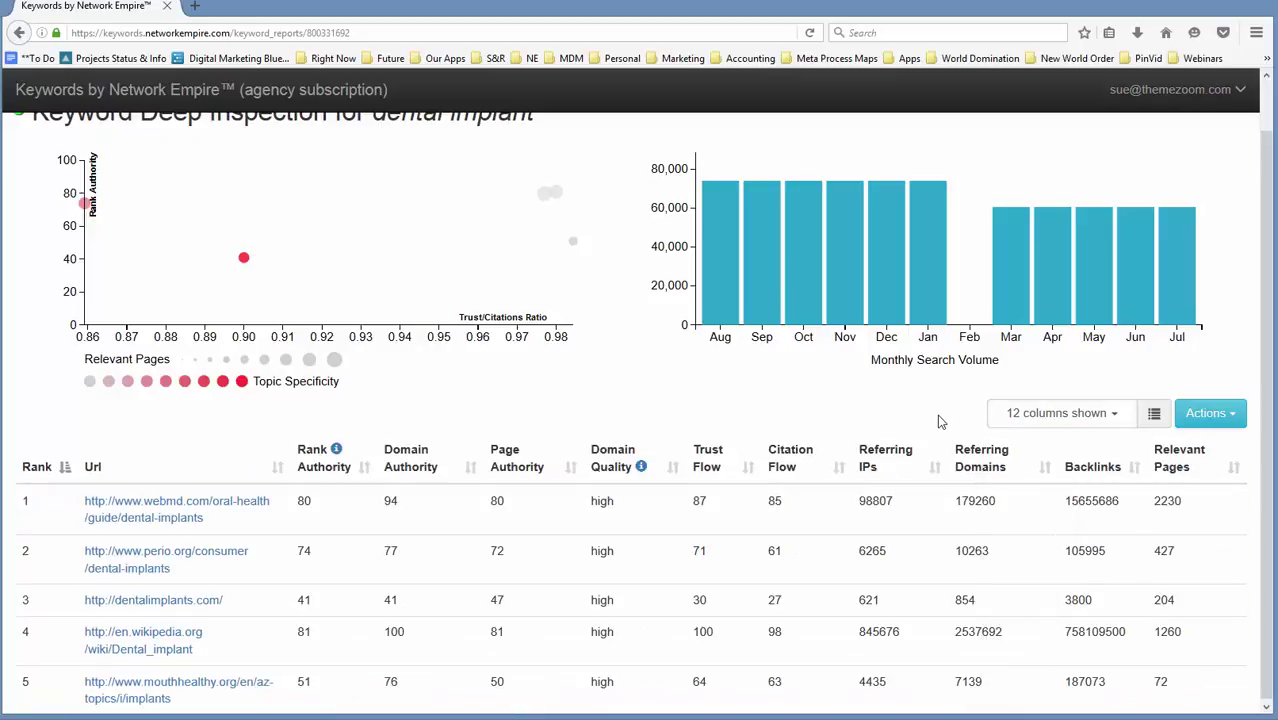